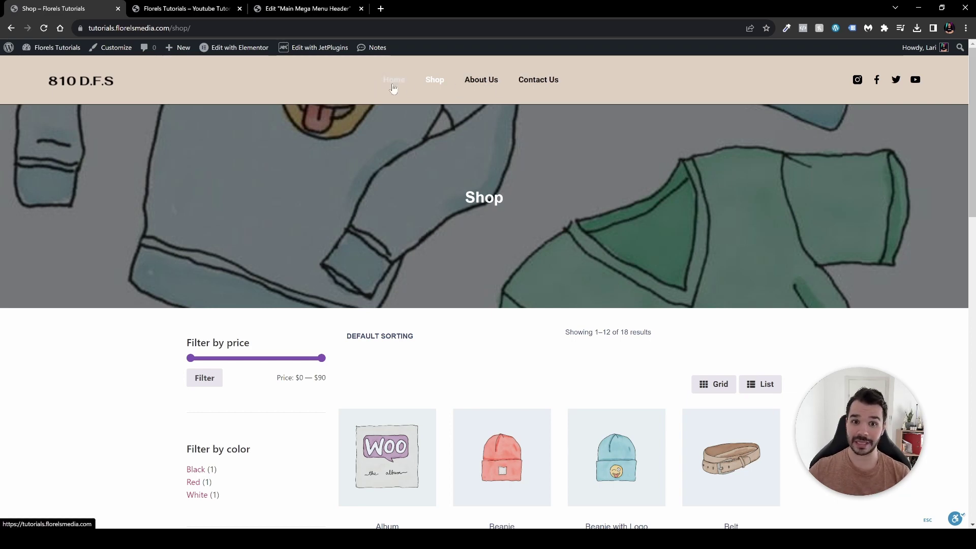
Step: View the Shop and Home mega menu dropdowns on the Florels Tutorials front page
key(ctrl+Tab)
mouse_move(322, 75)
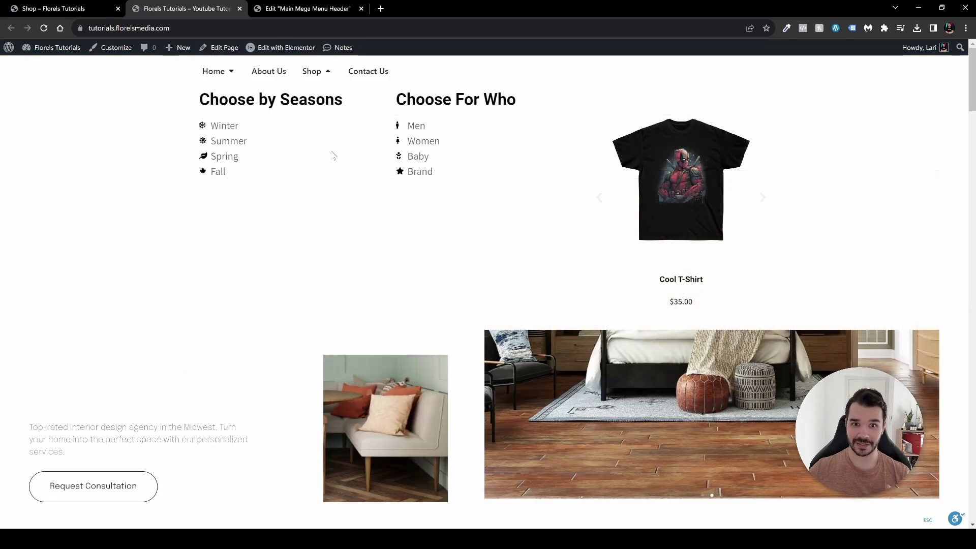
mouse_move(214, 71)
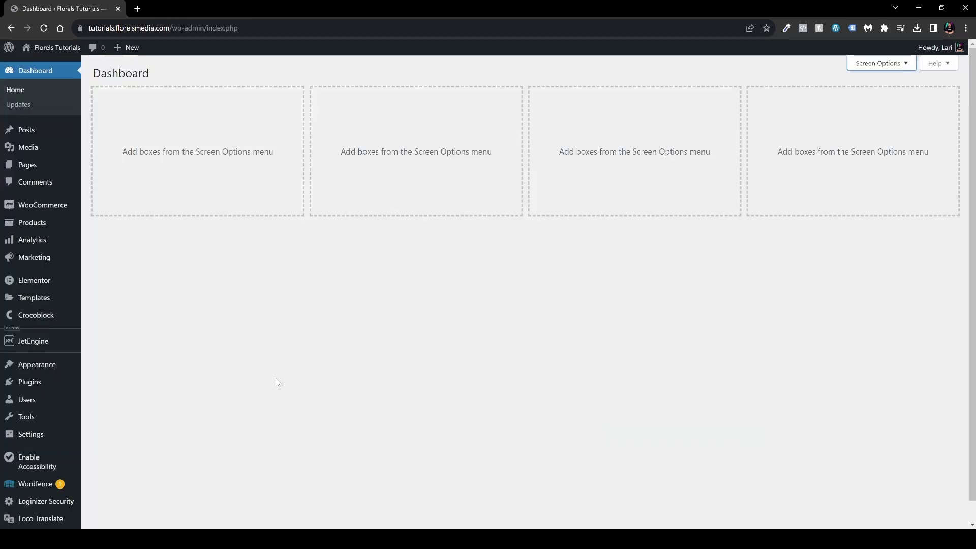
Step: Check the activation of Flexbox Container, Nested Elements and Menu in Elementor's feature settings, including what the Menu feature requires
mouse_move(53, 283)
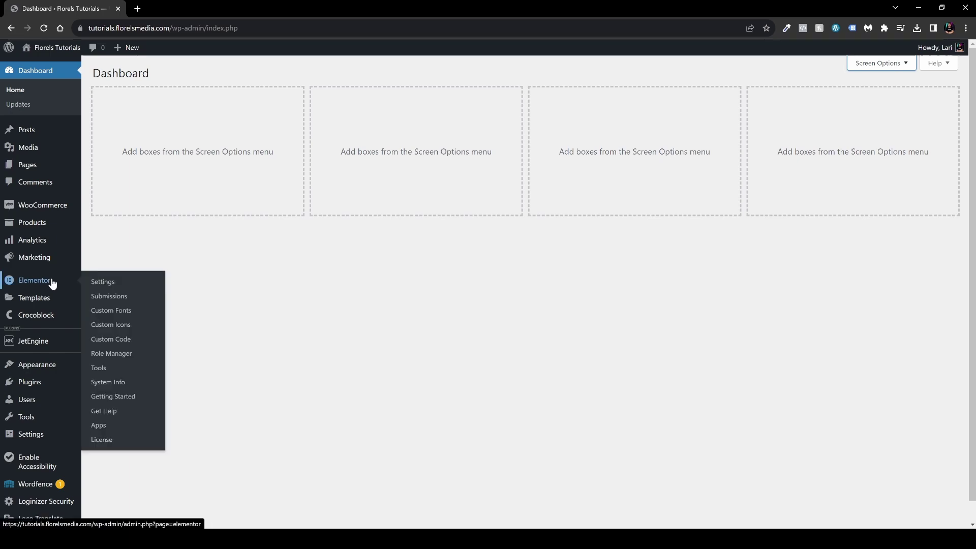
click(108, 288)
click(271, 113)
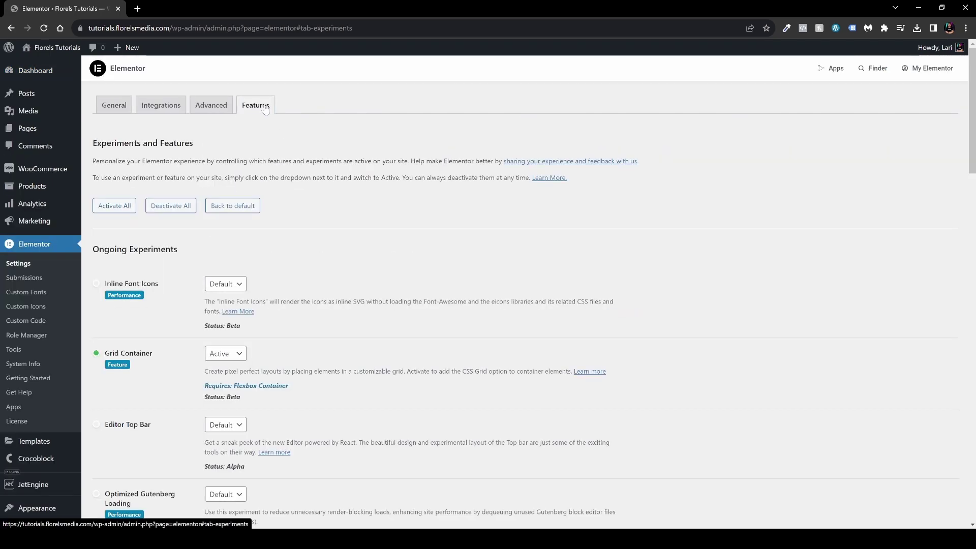
scroll(382, 317, down, 5)
scroll(374, 327, down, 15)
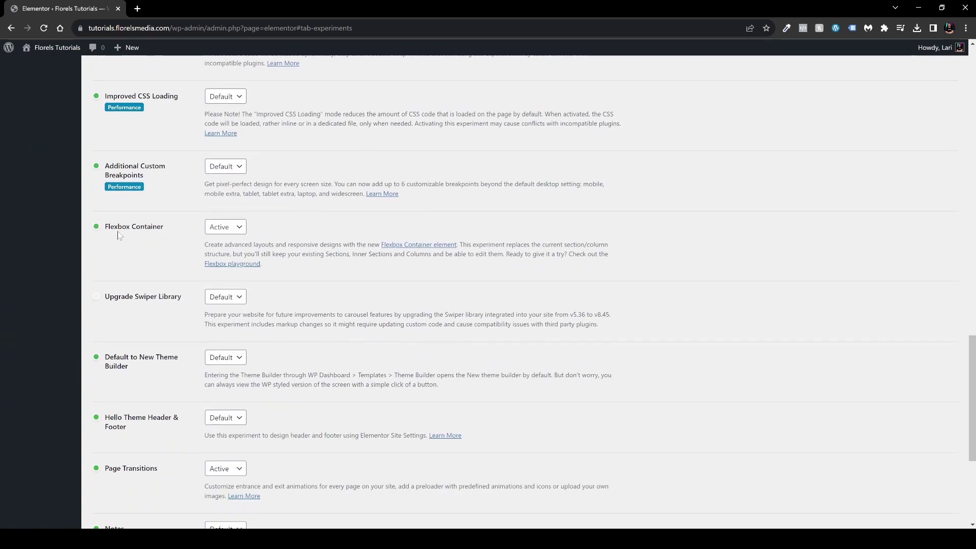
scroll(235, 238, up, 10)
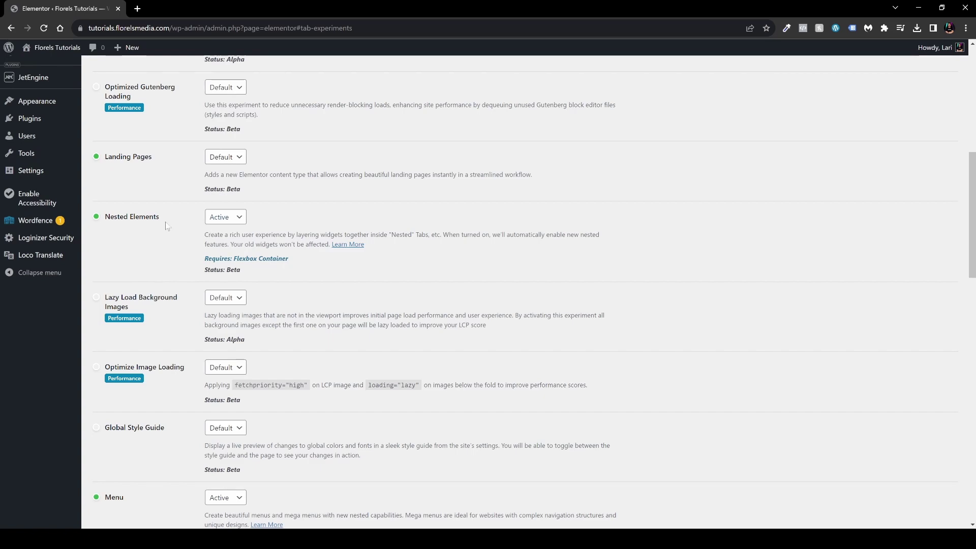
scroll(258, 263, down, 3)
scroll(257, 263, down, 2)
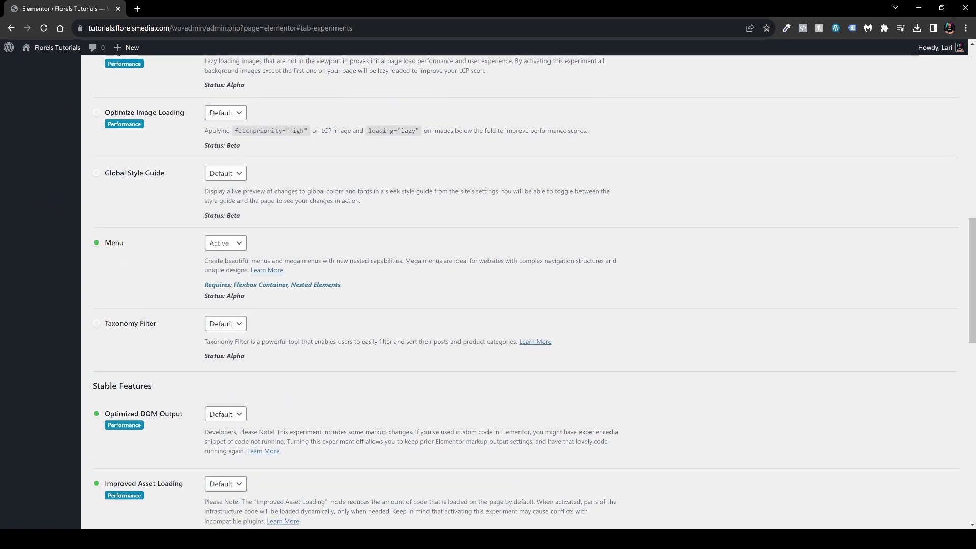
drag(204, 285, 328, 285)
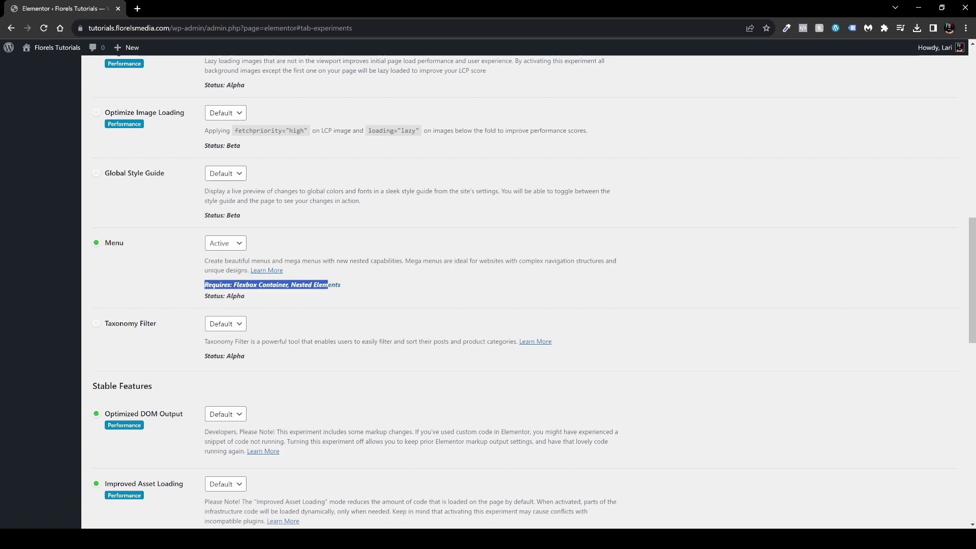
click(265, 354)
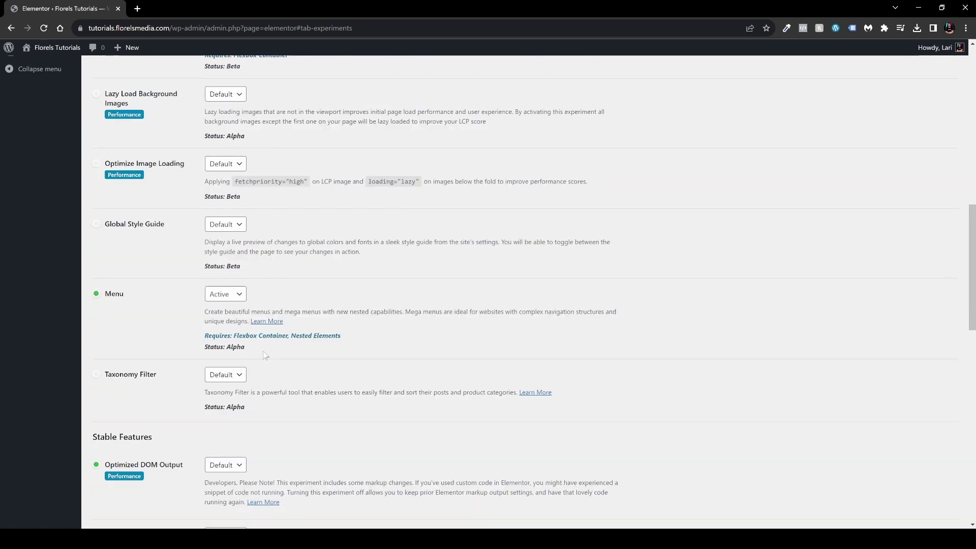
scroll(264, 355, up, 1)
scroll(264, 354, up, 15)
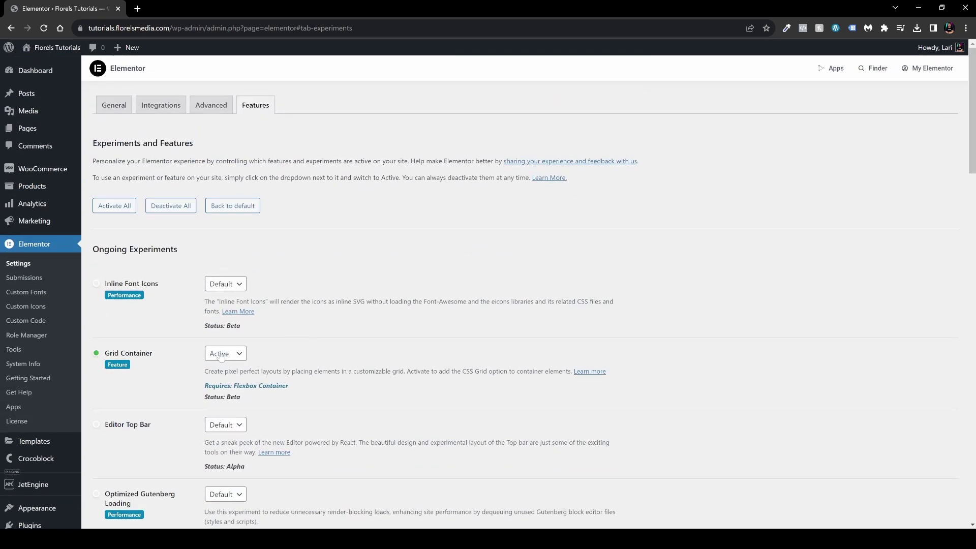
Step: Create a Header template named "Main Mega Menu Header" and dismiss the block library
click(45, 441)
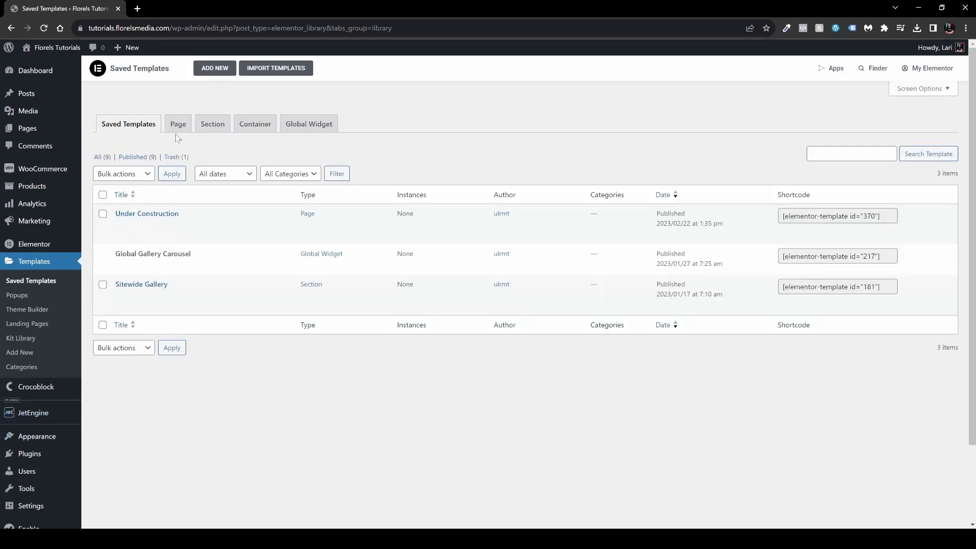
click(212, 67)
click(597, 285)
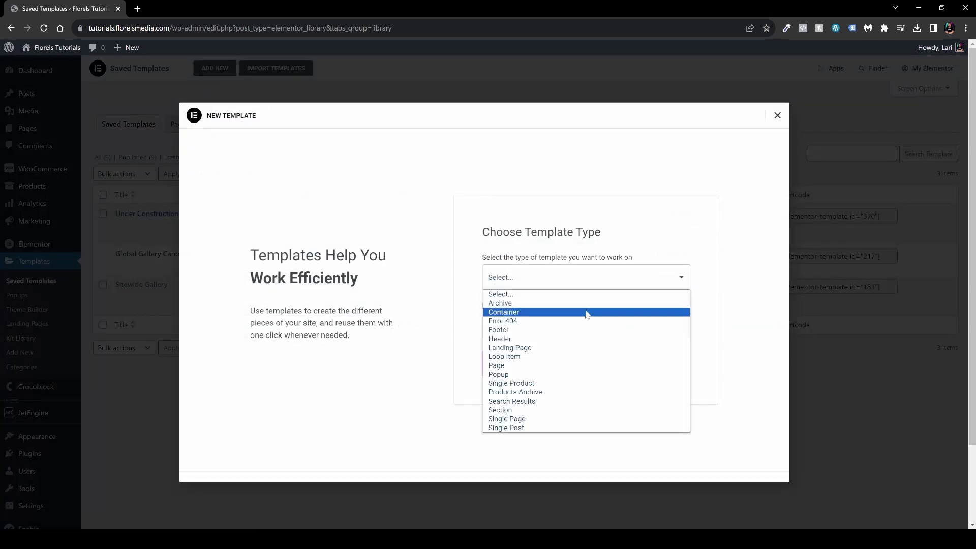
click(585, 336)
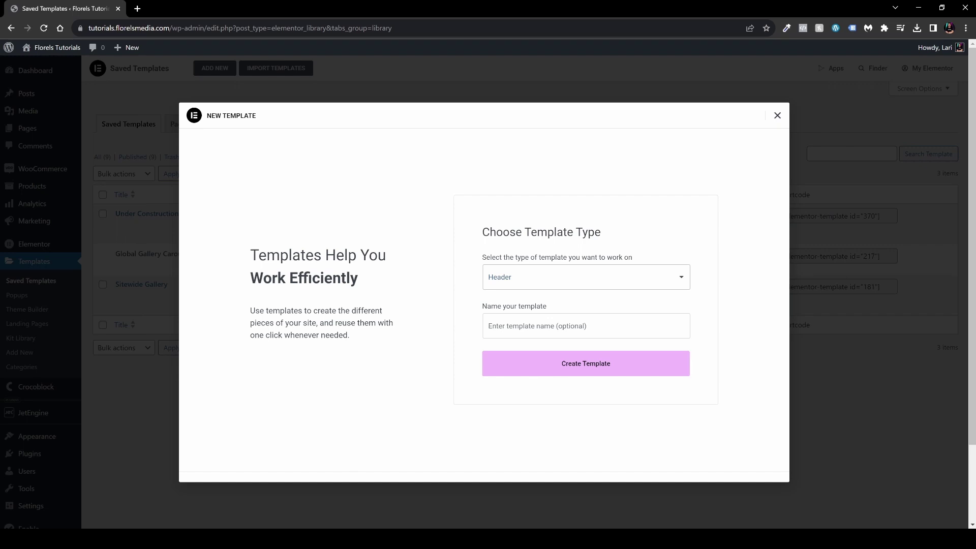
text(Main Mega Menu Header)
click(587, 364)
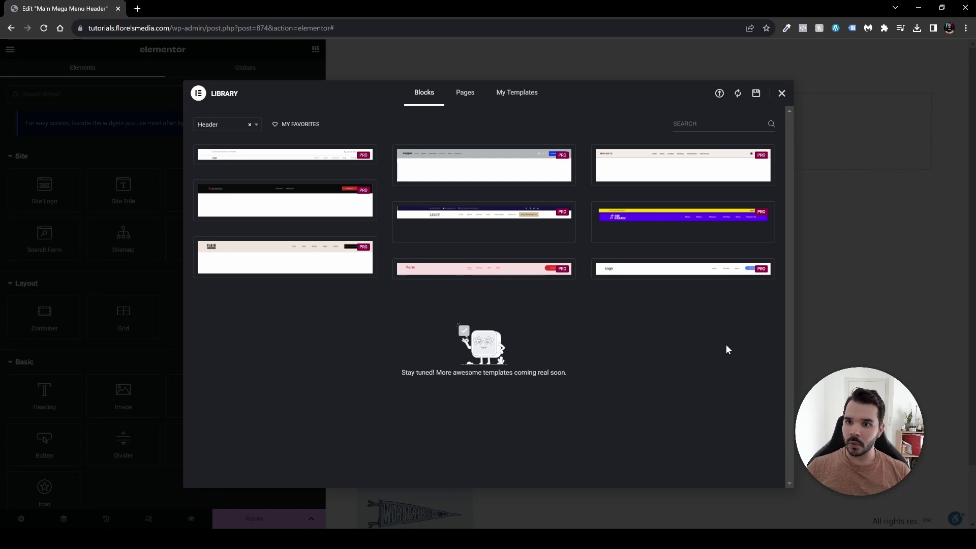
click(781, 93)
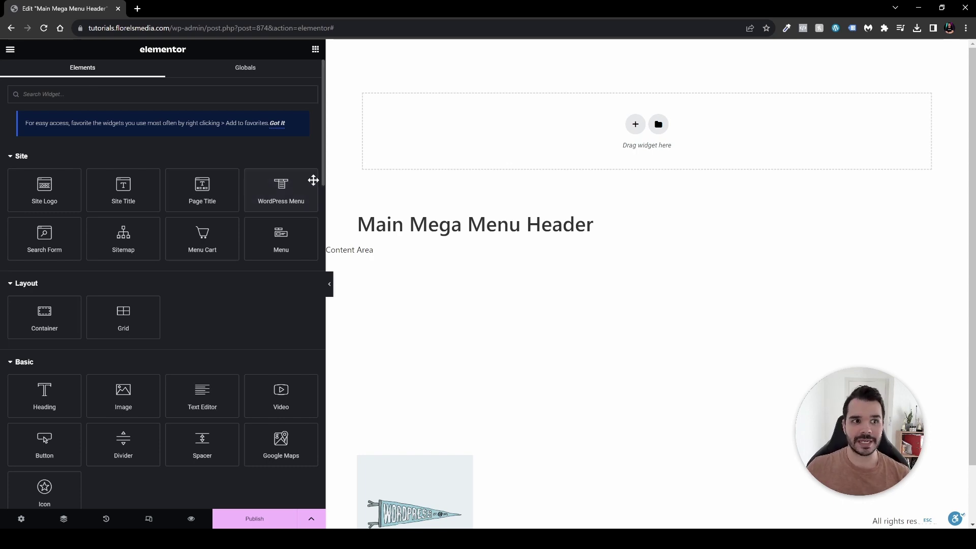
Step: Open the WordPress Menus screen in a separate browser tab and review the Main Menu structure
click(10, 49)
click(84, 266)
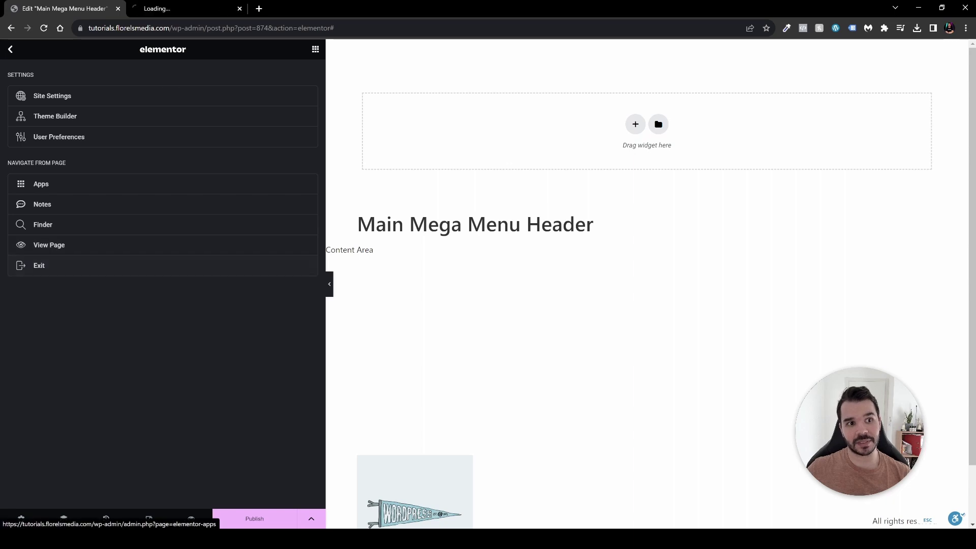
mouse_move(51, 440)
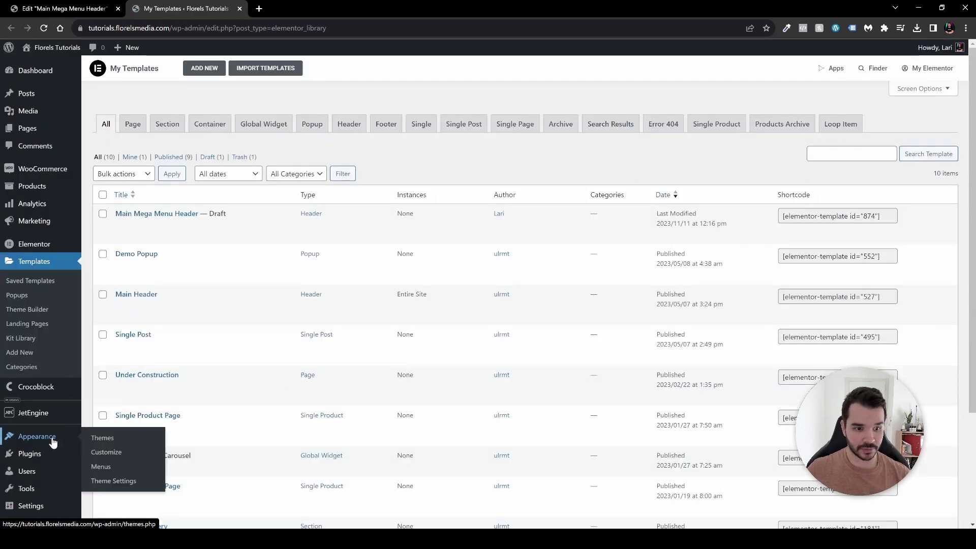
click(98, 463)
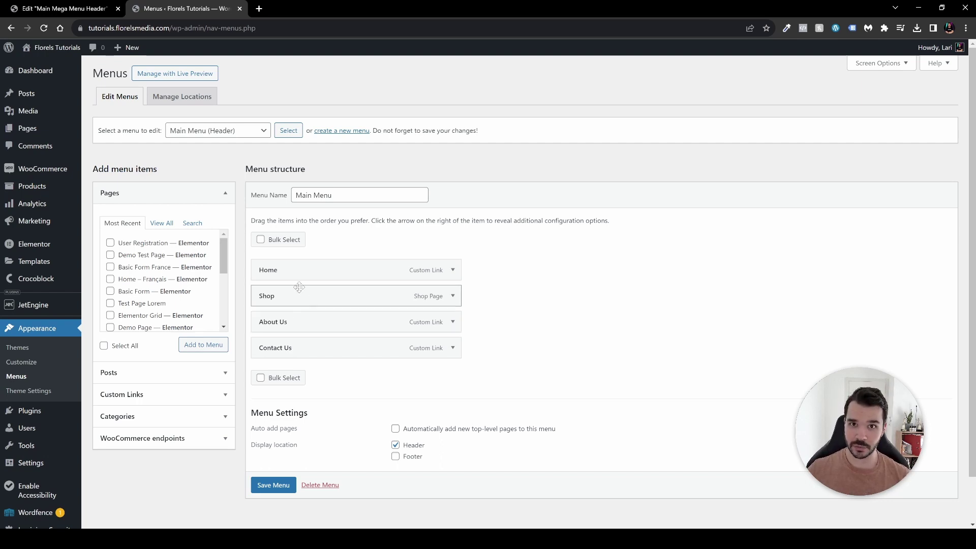
Step: Add a WordPress Menu widget to the empty header template and compare it with the Main Menu on the Menus screen
click(97, 6)
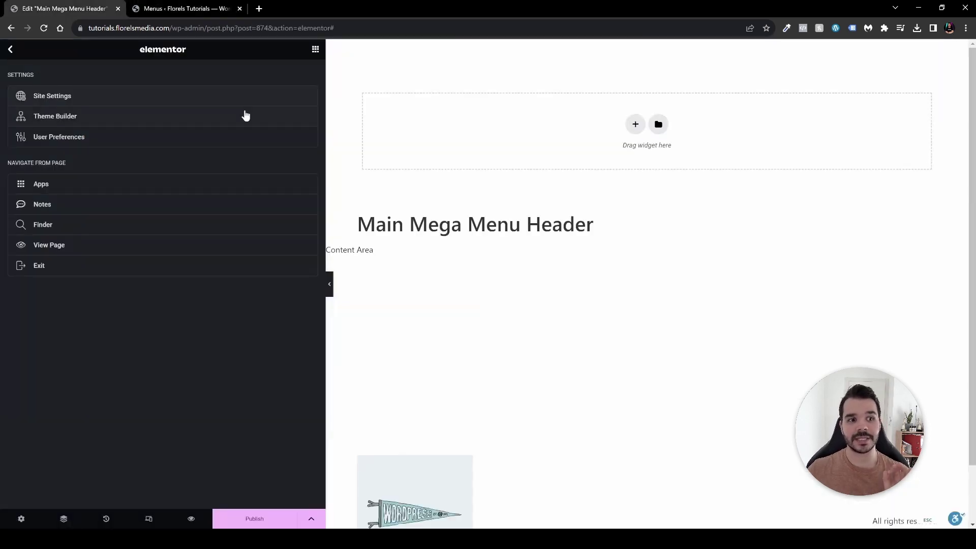
click(316, 49)
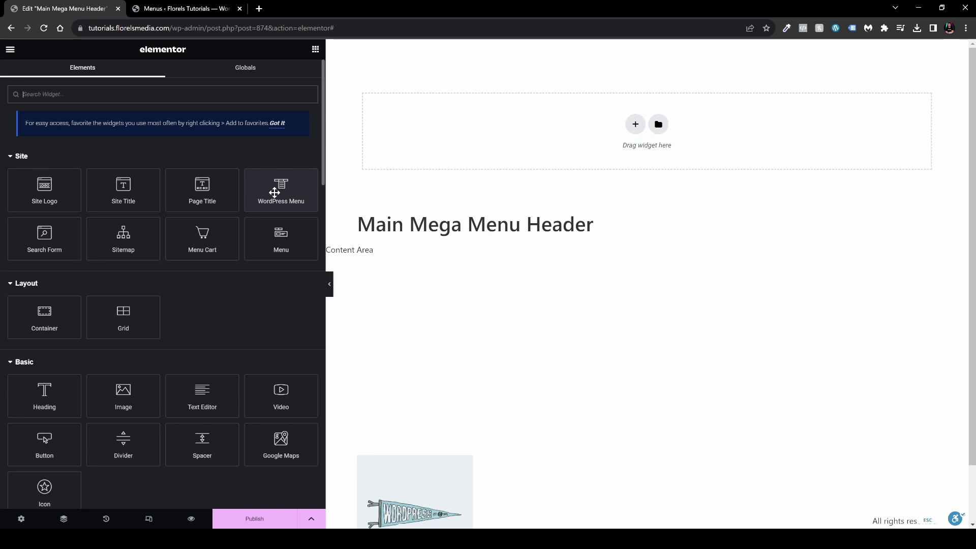
drag(275, 192, 449, 131)
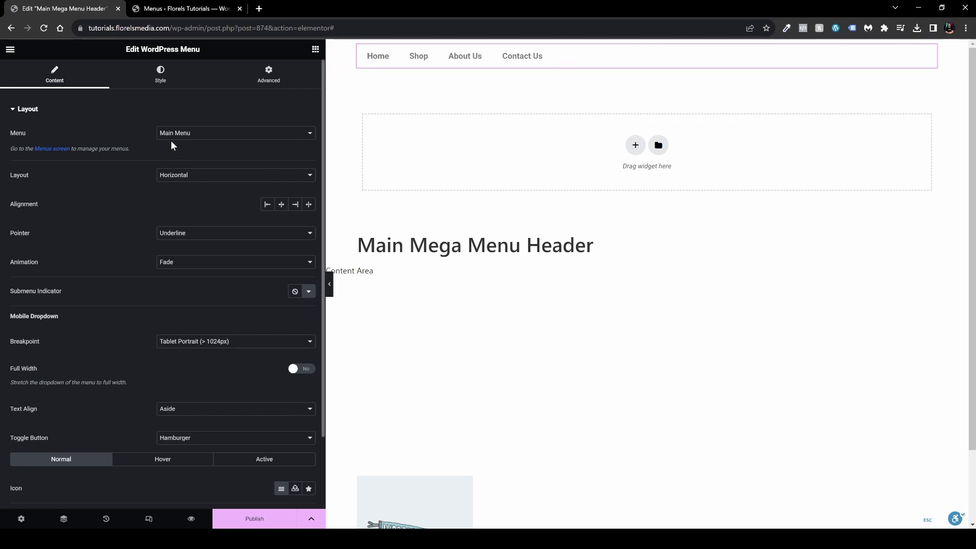
click(186, 8)
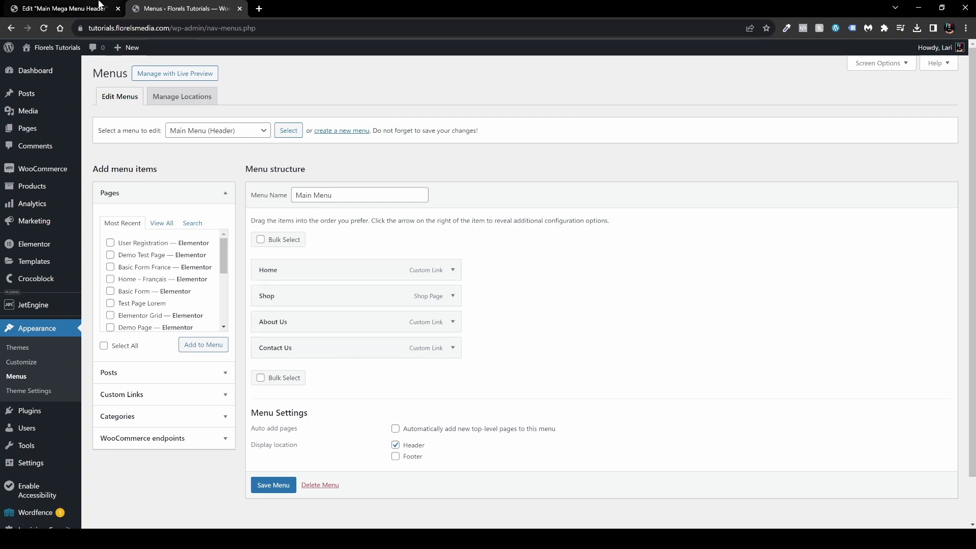
Step: Return to the header template and add a Menu widget below the WordPress Menu widget
click(63, 8)
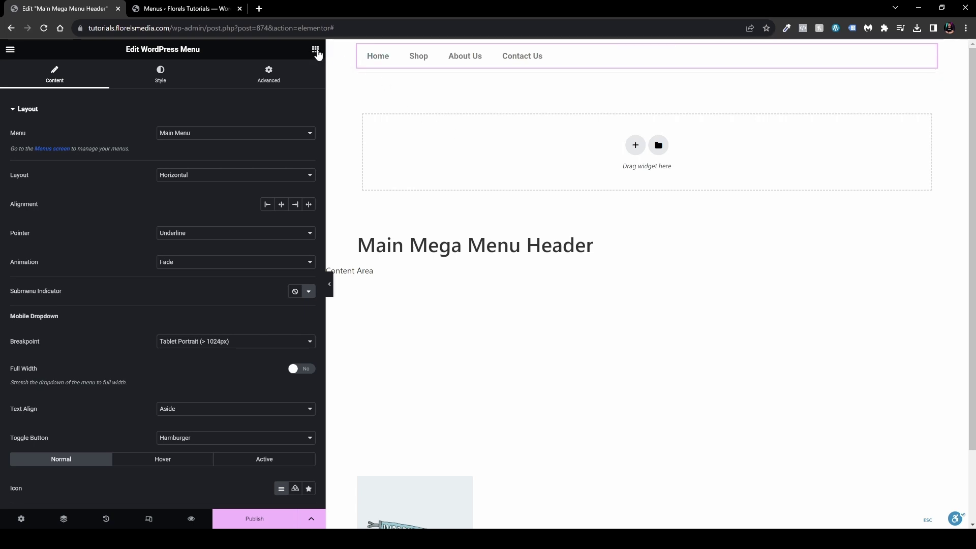
click(316, 50)
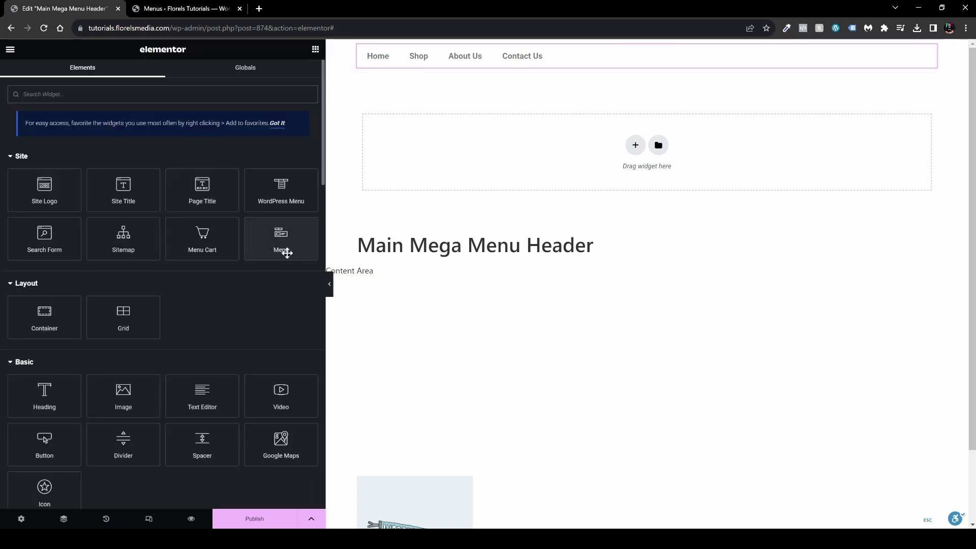
drag(287, 253, 529, 63)
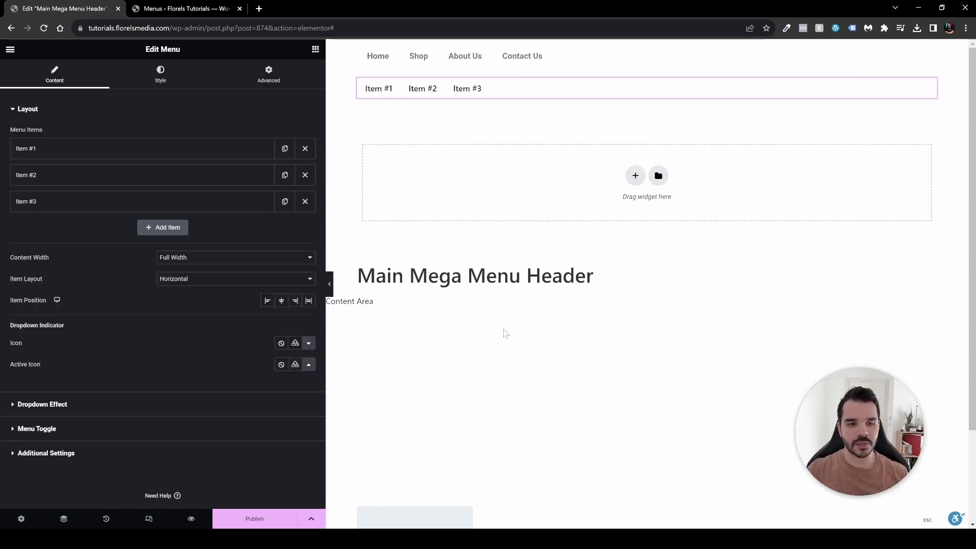
Step: Examine the title and link settings of the Menu widget's first item against the items on the Menus screen
click(135, 151)
triple_click(39, 185)
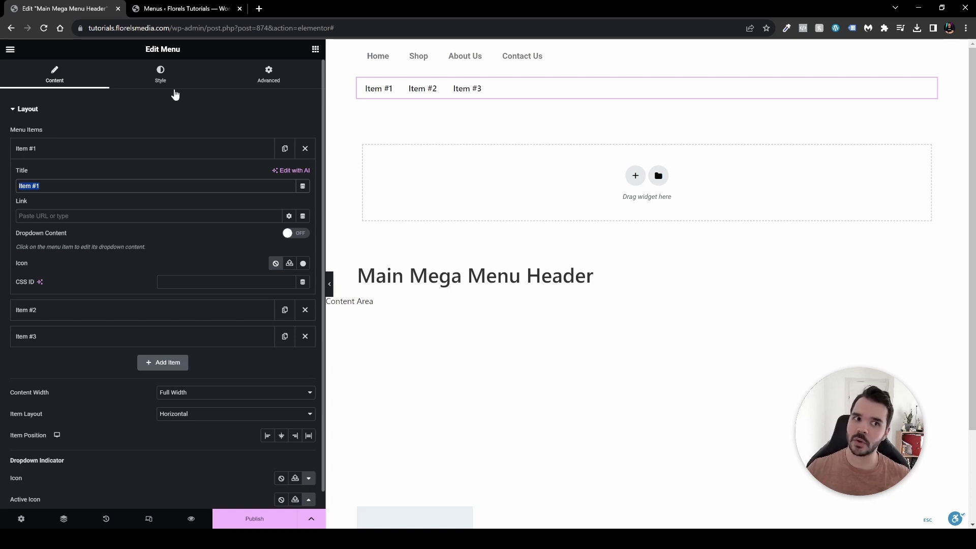
click(209, 9)
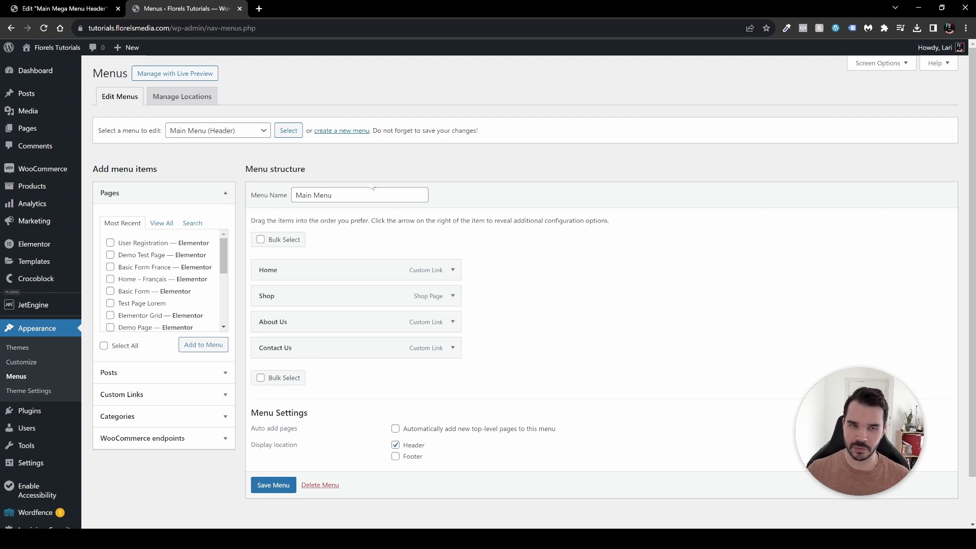
click(61, 8)
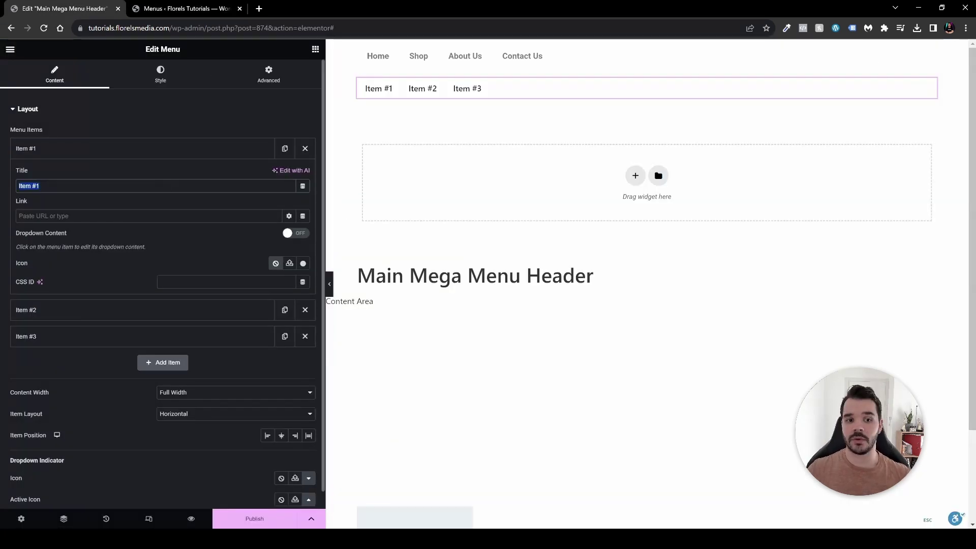
click(76, 216)
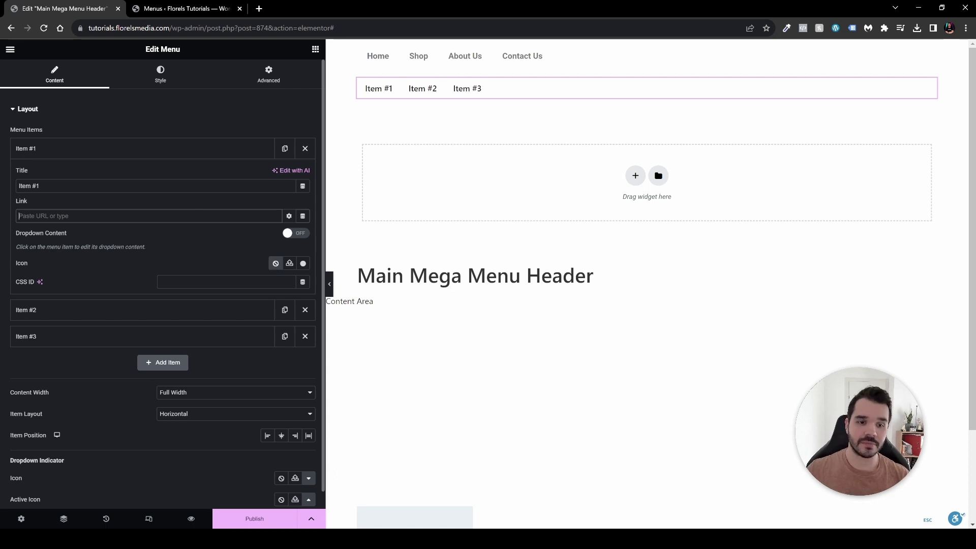
click(209, 154)
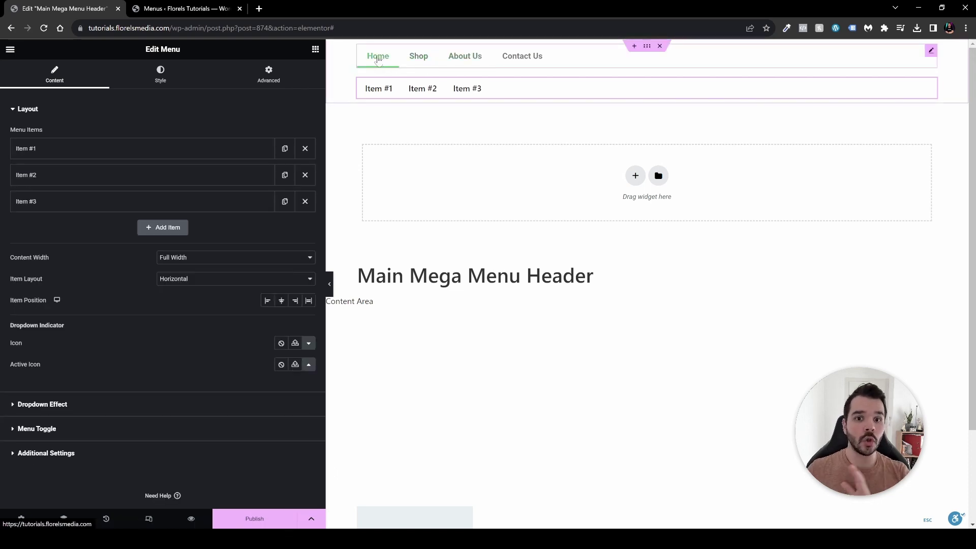
click(205, 12)
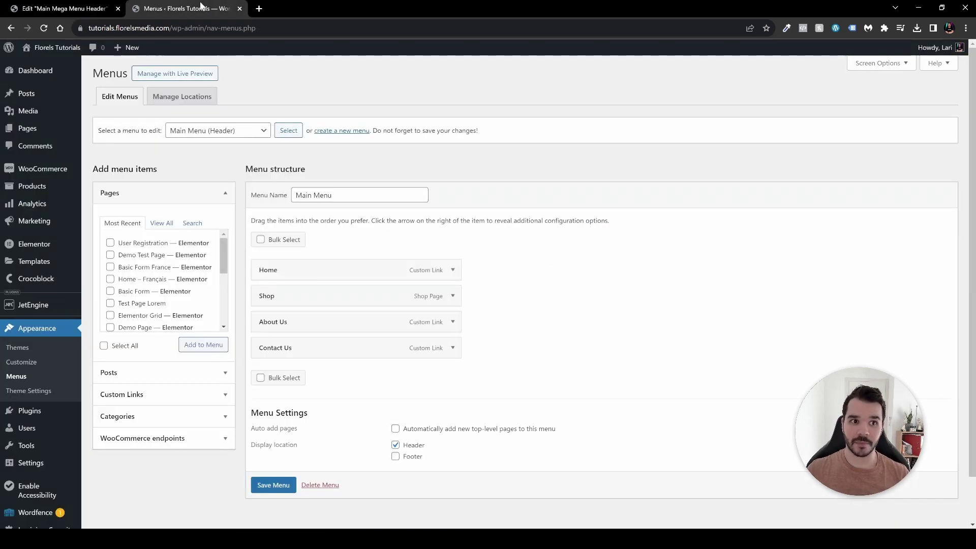
Step: Delete the WordPress Menu widget from the header template
key(ctrl+shift+Tab)
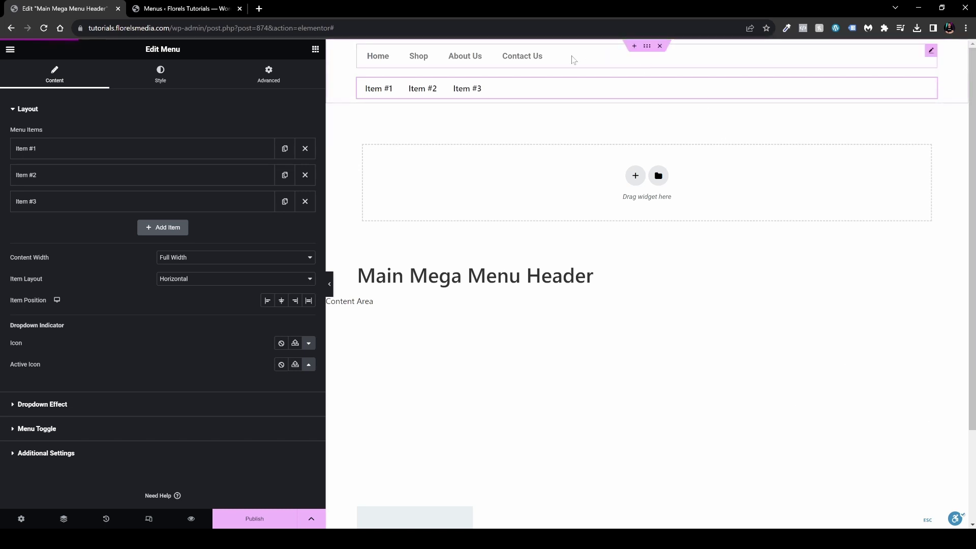
right_click(614, 65)
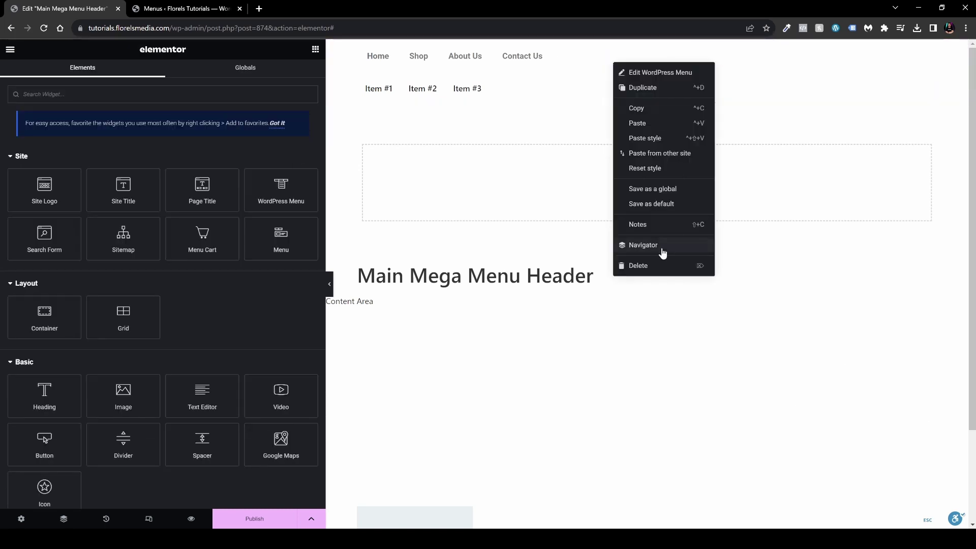
click(651, 267)
Step: Rename the first item of the Menu widget as "Home"
click(527, 62)
click(148, 151)
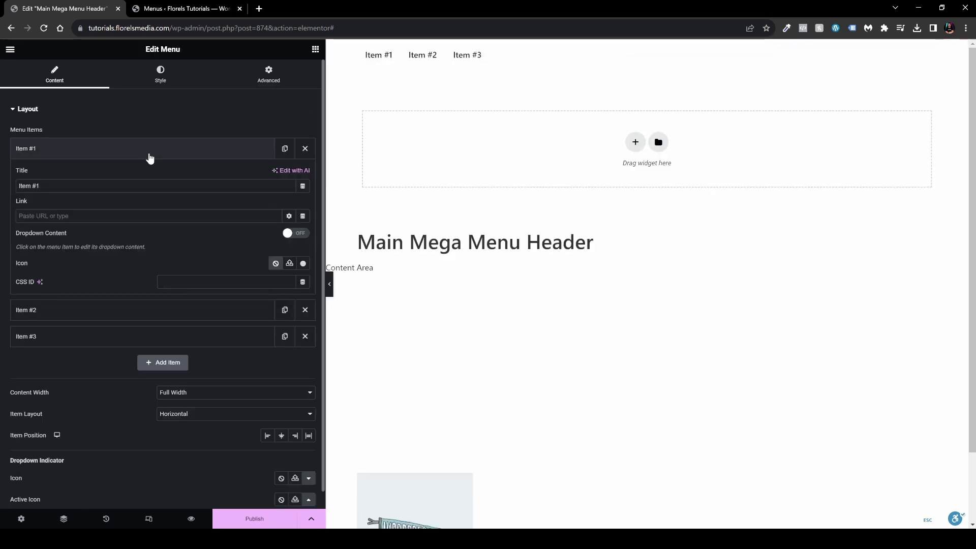
key(ctrl+a)
text(Home)
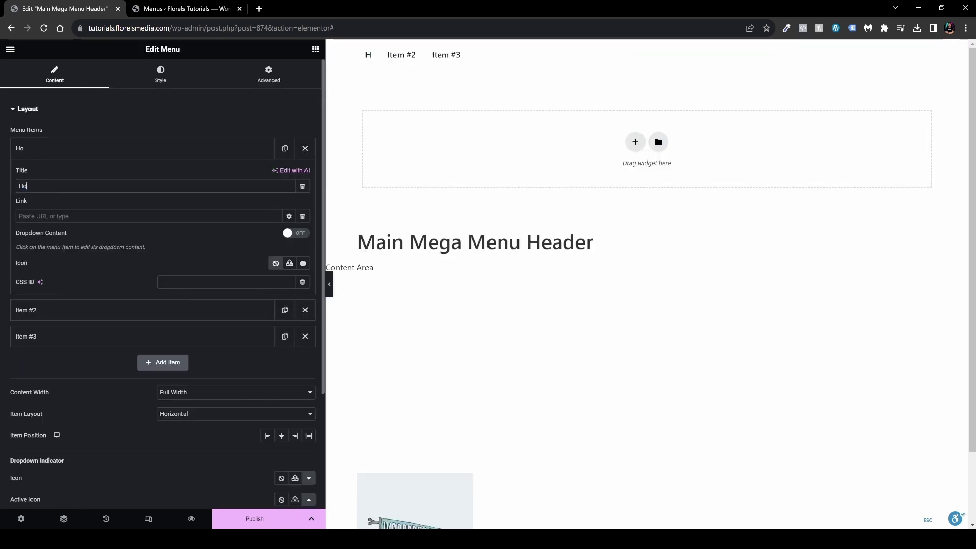
Step: Rename the second item of the Menu widget as "About Us"
click(194, 151)
click(183, 181)
click(102, 212)
key(ctrl+a)
text(About Us)
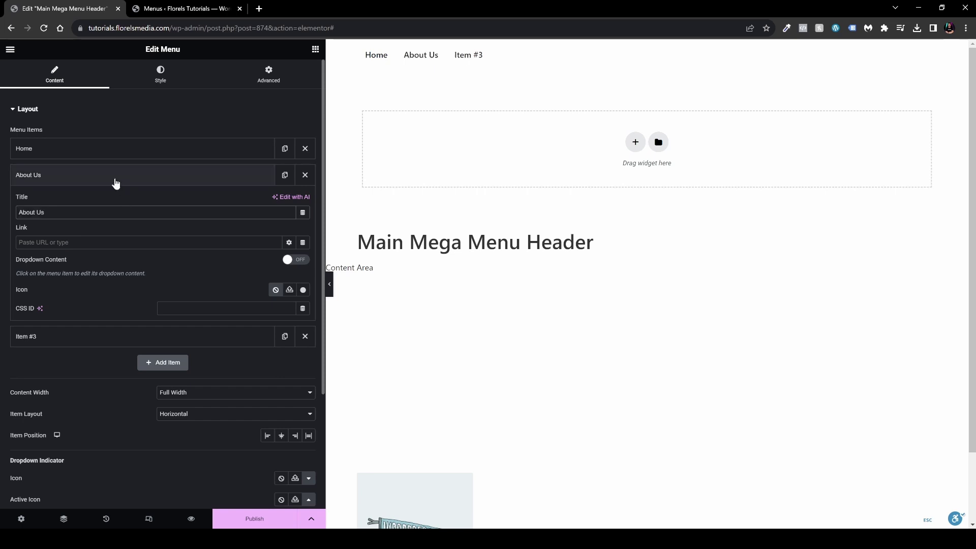
Step: Rename the third item of the Menu widget as "Shop"
click(114, 175)
click(111, 201)
double_click(37, 238)
key(ctrl+a)
text(Sho)
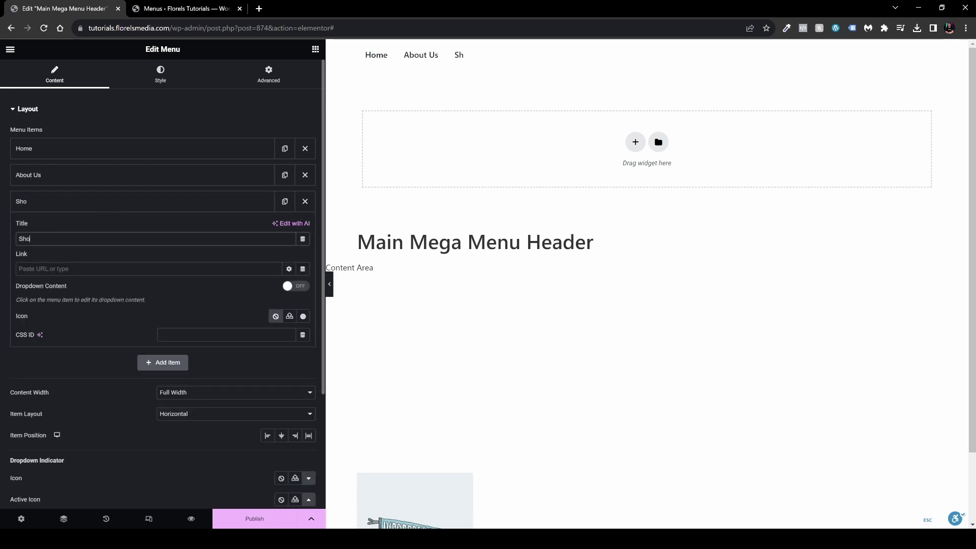
text(p)
click(102, 201)
Step: Add a fourth item to the Menu widget and title it "Contact Us"
click(163, 224)
click(103, 264)
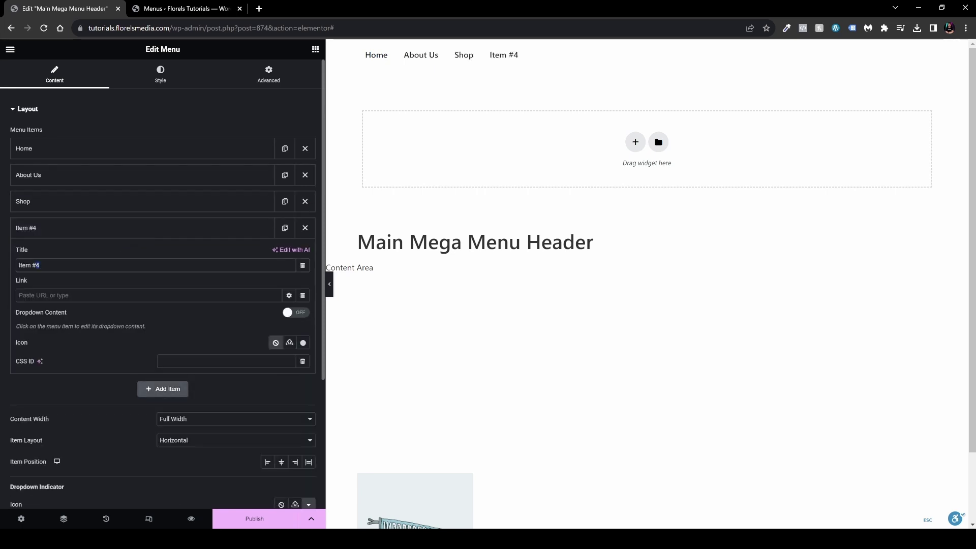
key(ctrl+a)
text(Contact Us)
click(93, 227)
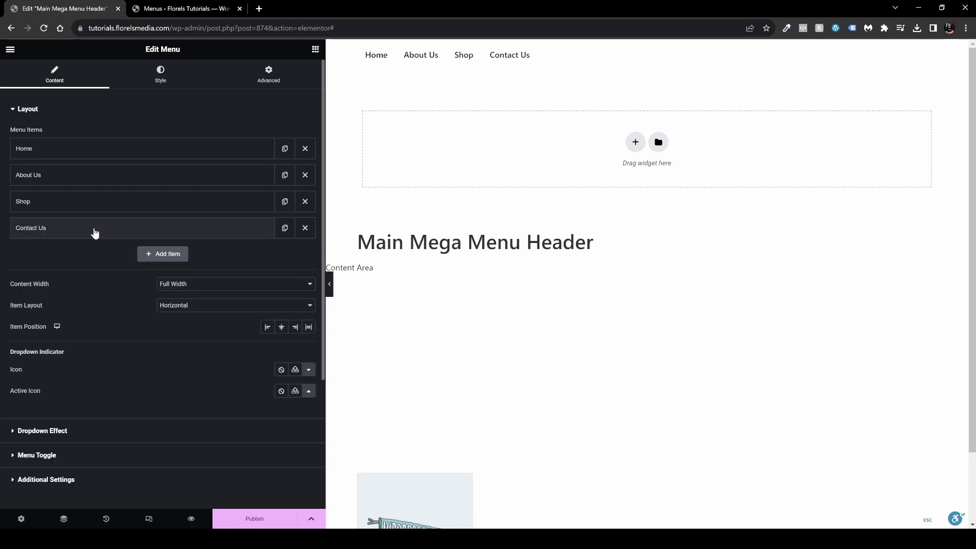
click(124, 148)
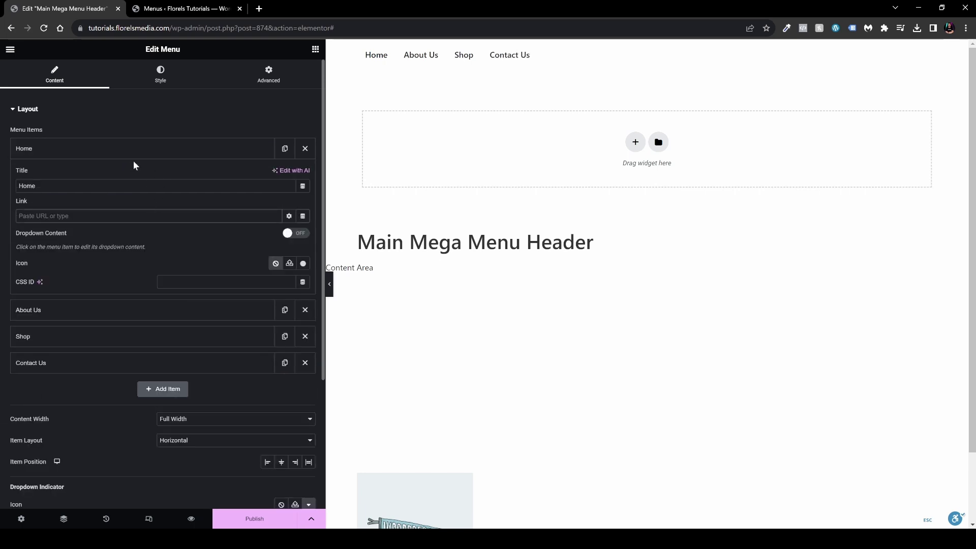
click(155, 153)
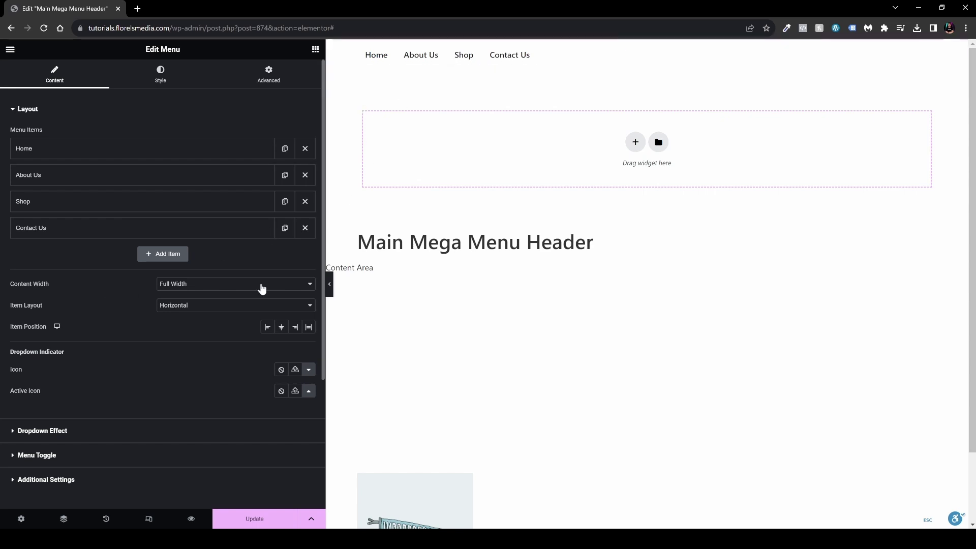
Step: Turn on dropdown content for the Shop menu item and open its dropdown area for editing
click(139, 203)
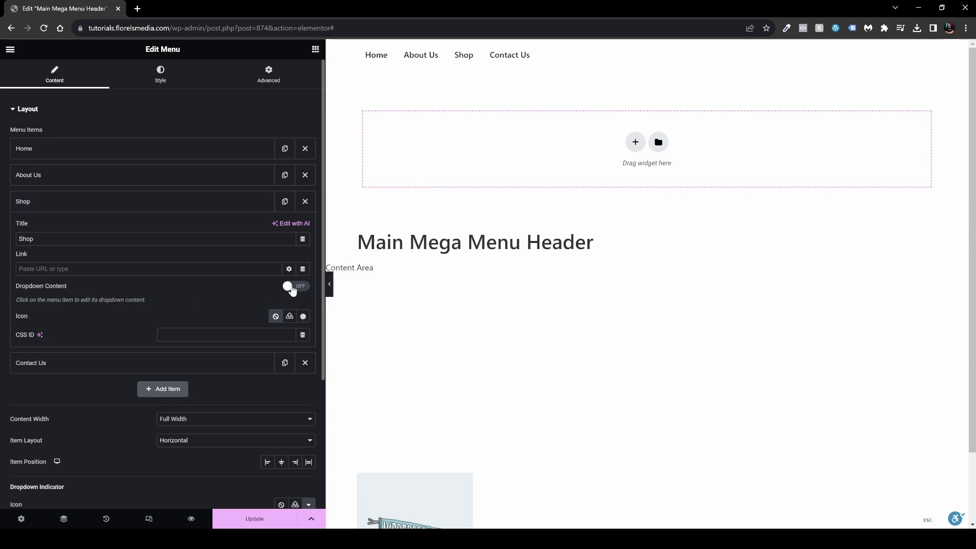
click(292, 288)
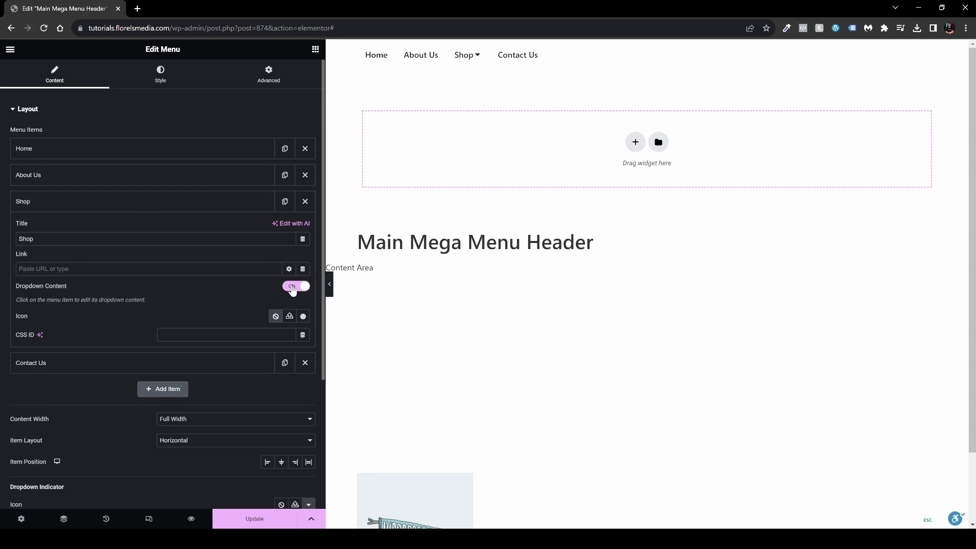
click(476, 57)
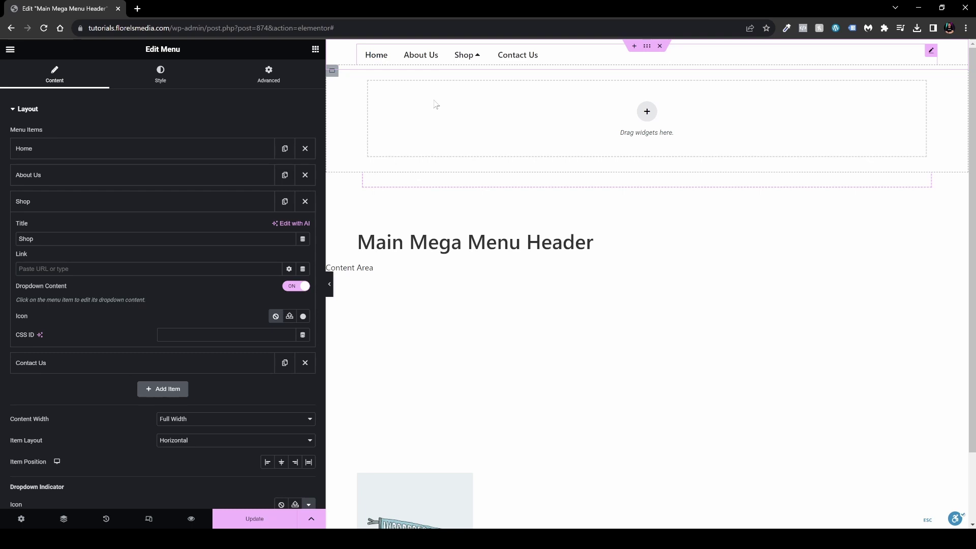
Step: Place a container in the Shop dropdown and set its direction to horizontal row
click(315, 49)
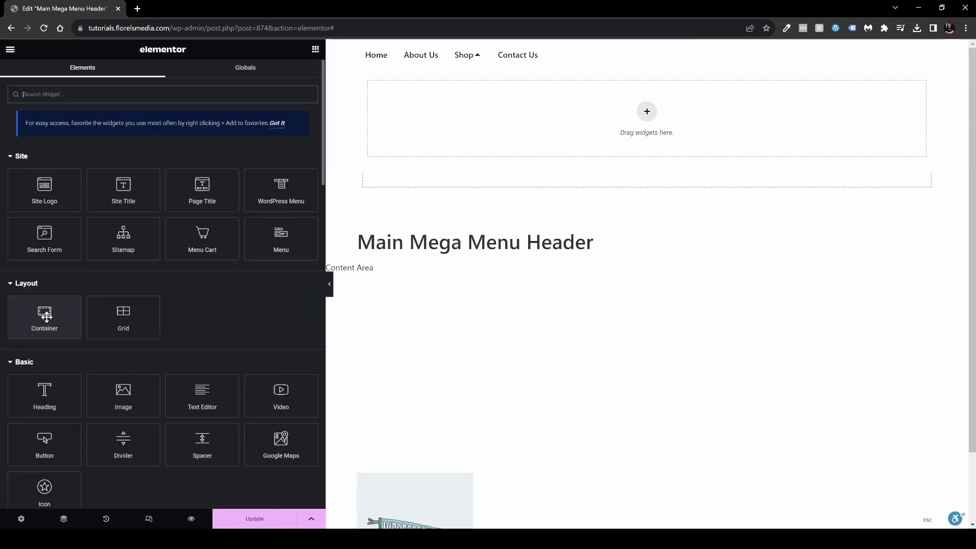
drag(44, 311, 501, 122)
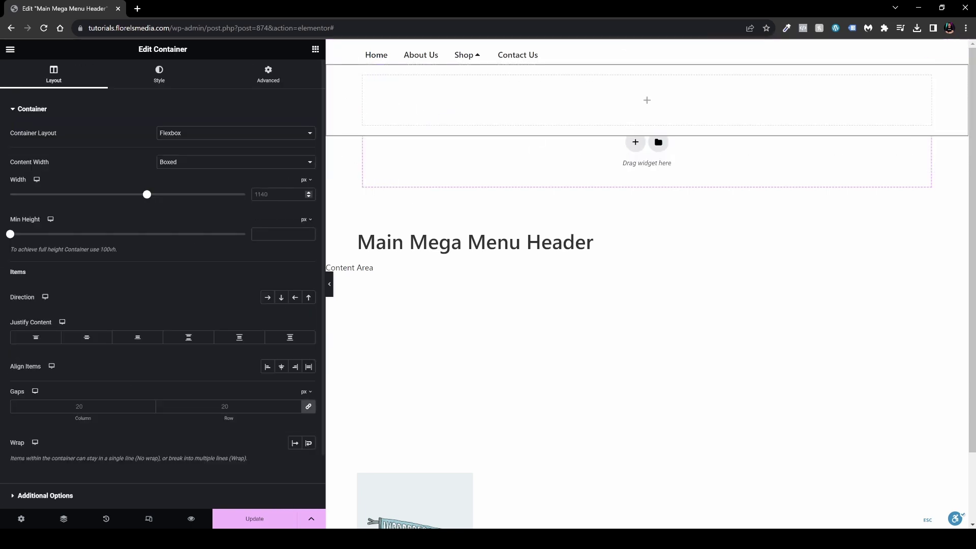
click(263, 297)
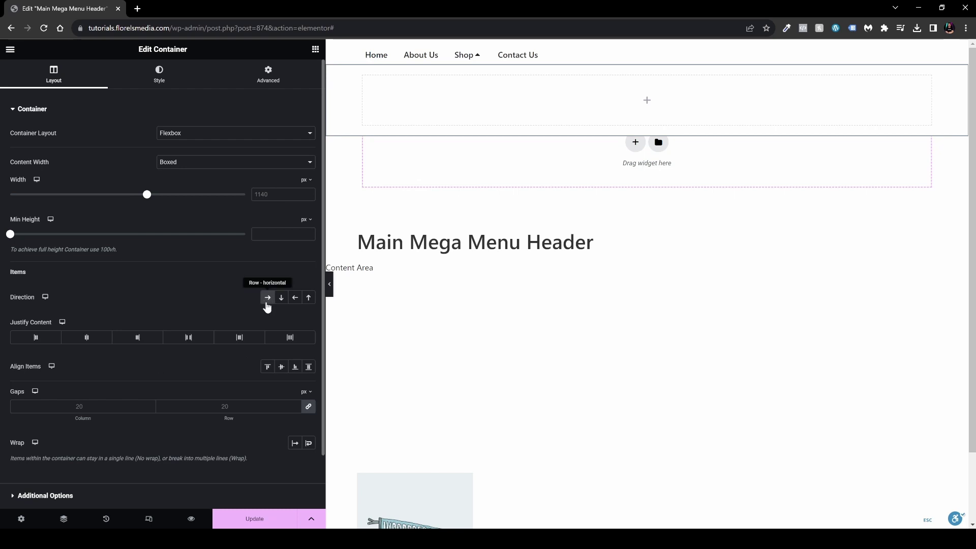
click(266, 298)
Step: Add a Heading widget with an Icon List widget below it in a nested container of the Shop dropdown
click(315, 49)
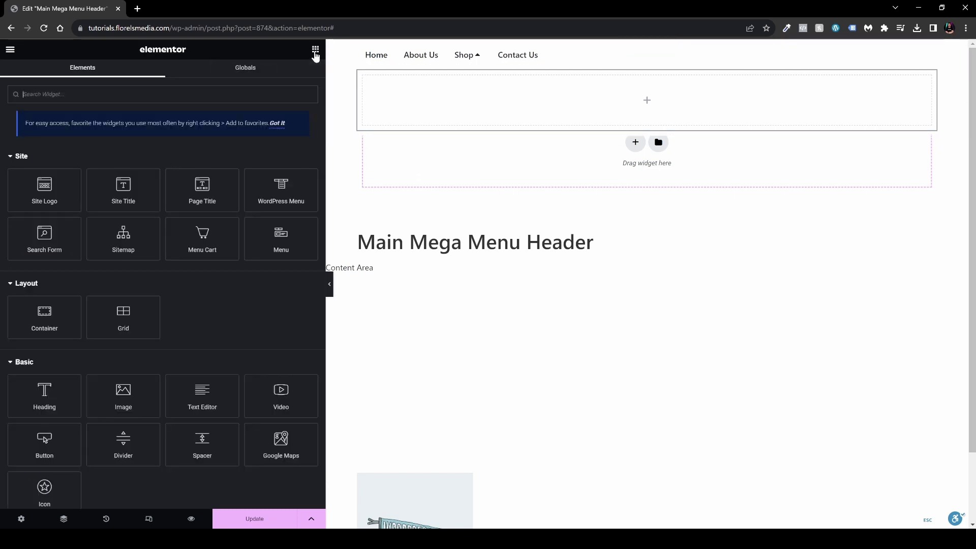
drag(44, 396, 492, 127)
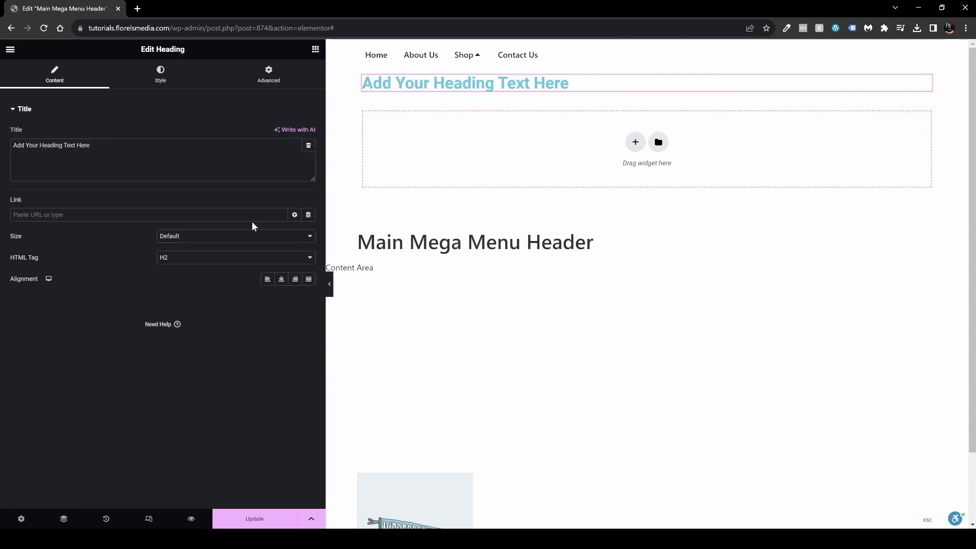
click(315, 50)
text(list)
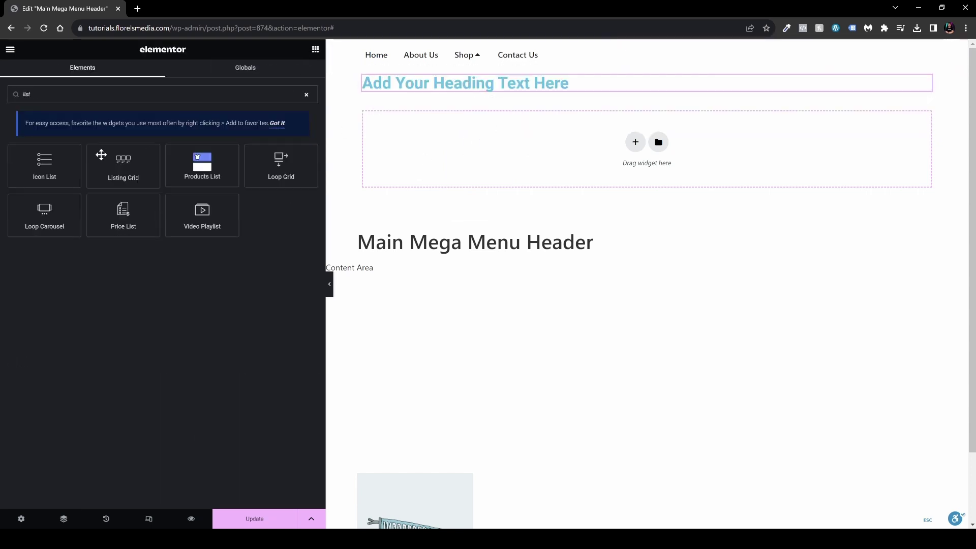
drag(48, 167, 459, 91)
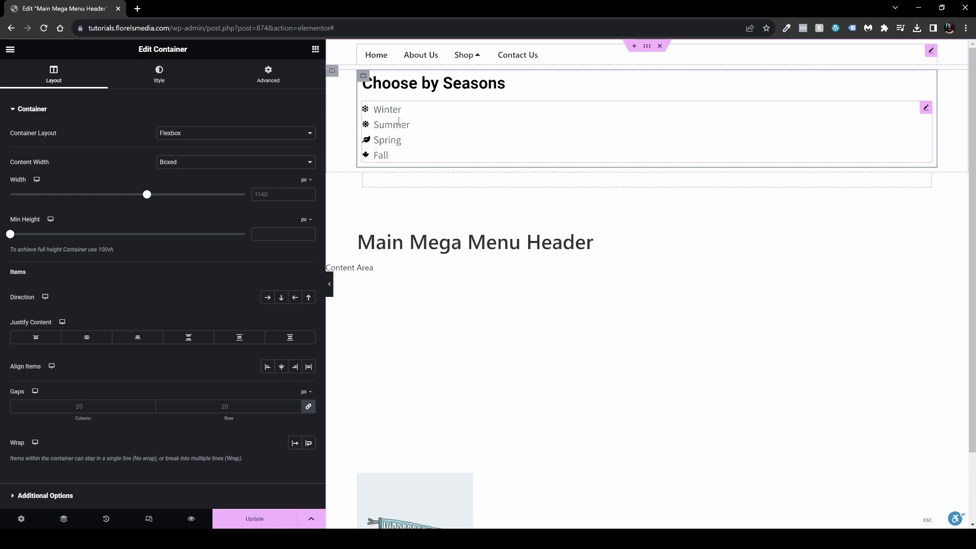
Step: Duplicate the "Choose by Seasons" container as a second column of the Shop dropdown
right_click(363, 77)
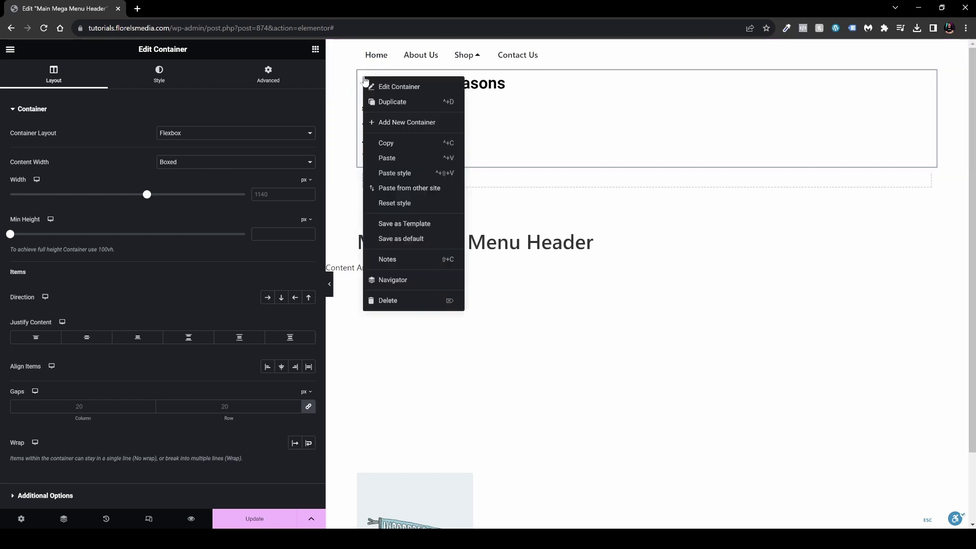
click(409, 102)
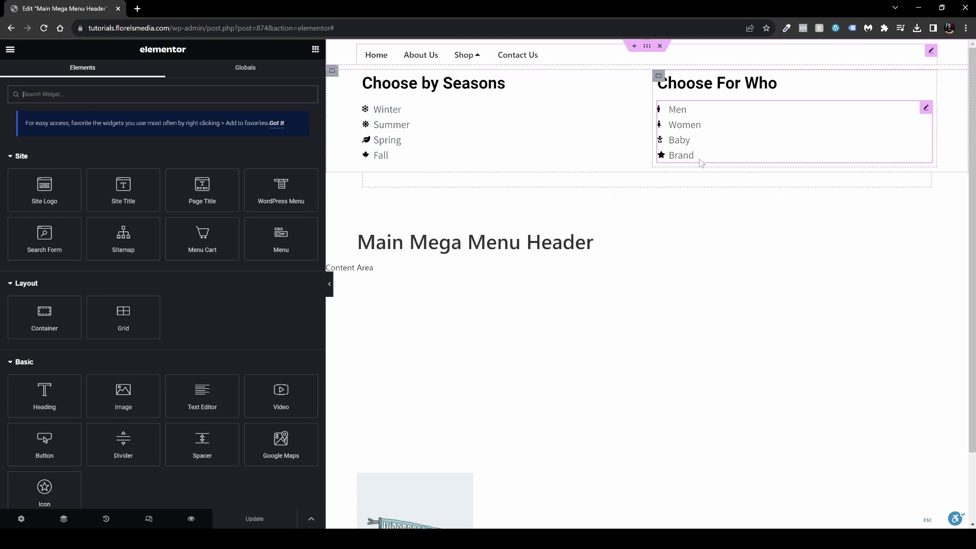
Step: Duplicate the "Choose For Who" container as a third column and delete the copy's heading and icon list
right_click(659, 79)
click(687, 103)
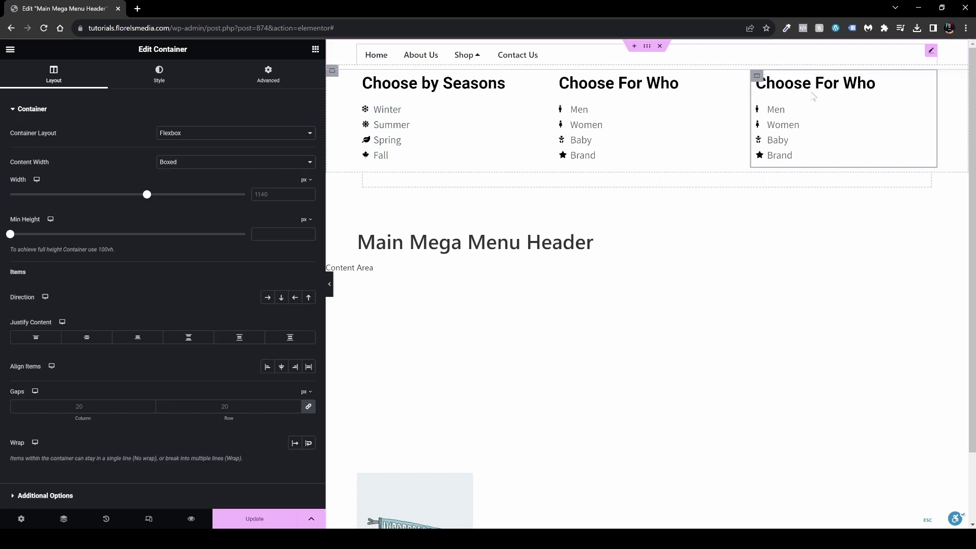
right_click(809, 81)
click(828, 298)
right_click(810, 120)
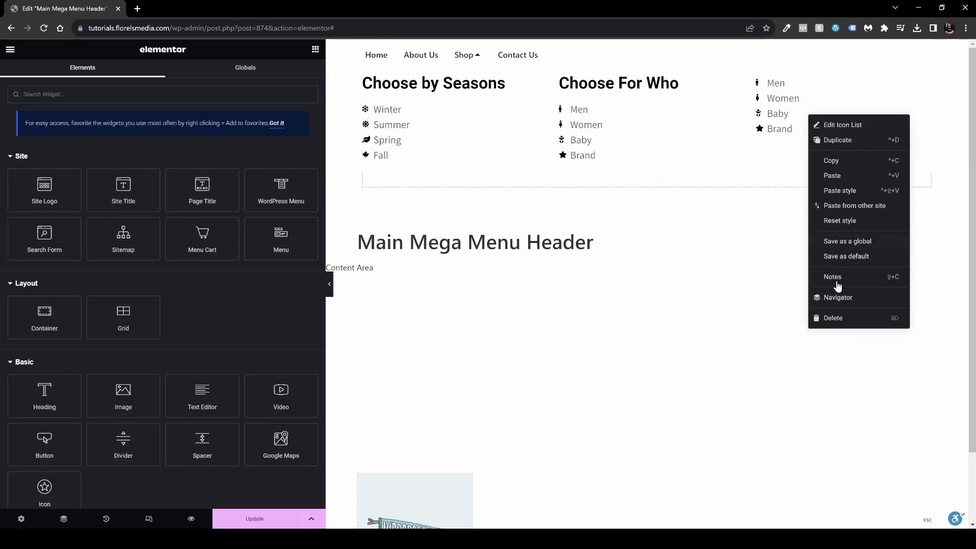
click(832, 318)
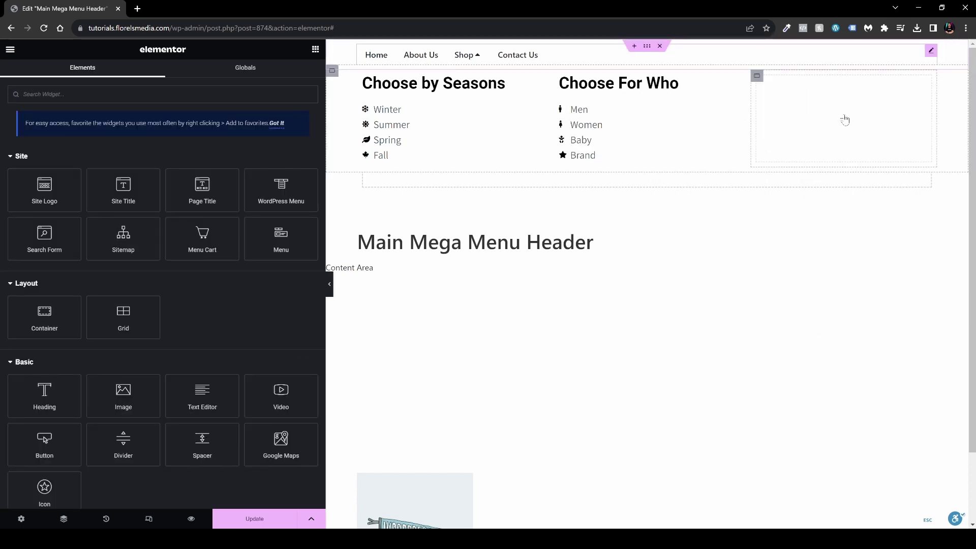
Step: Add a Loop Carousel widget to the empty third column and set its template type to Products
scroll(270, 245, down, 4)
scroll(269, 249, down, 4)
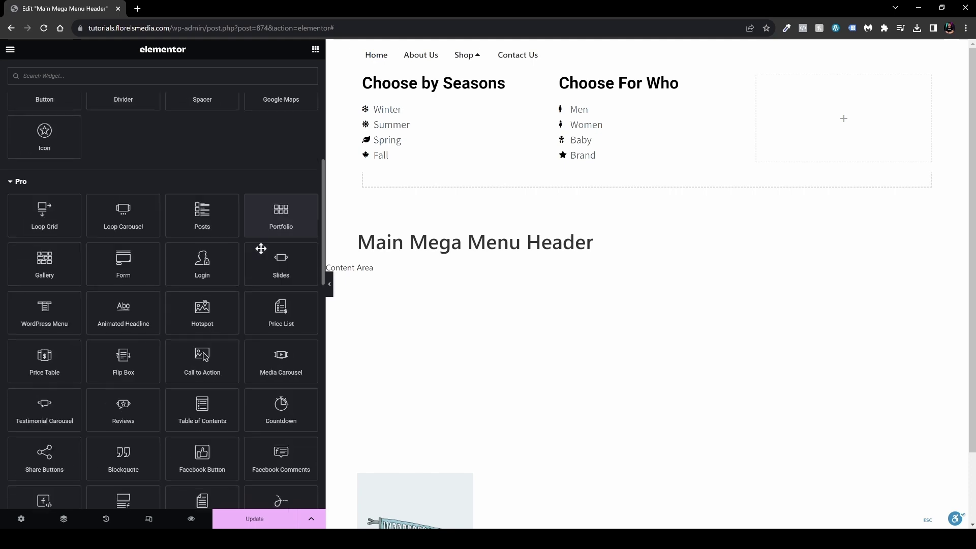
drag(128, 165, 843, 128)
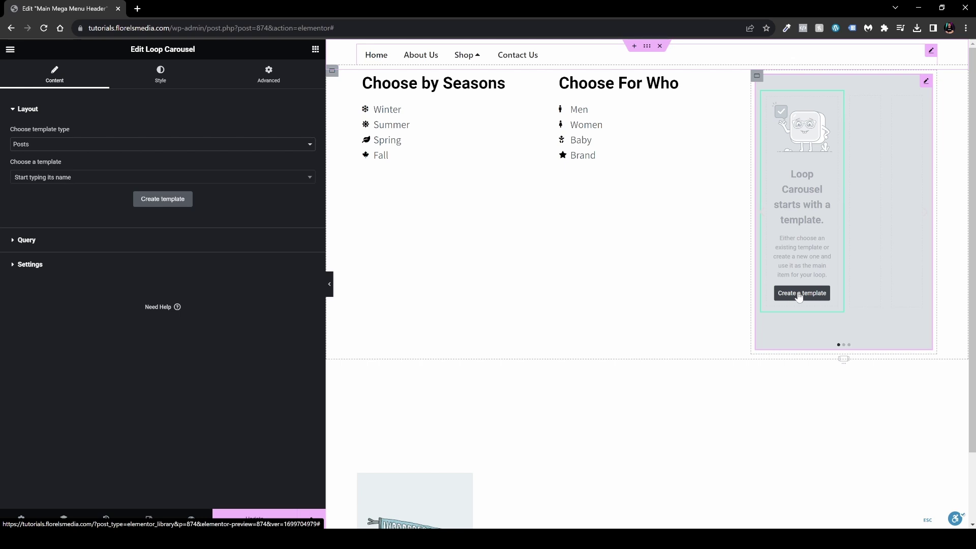
click(76, 144)
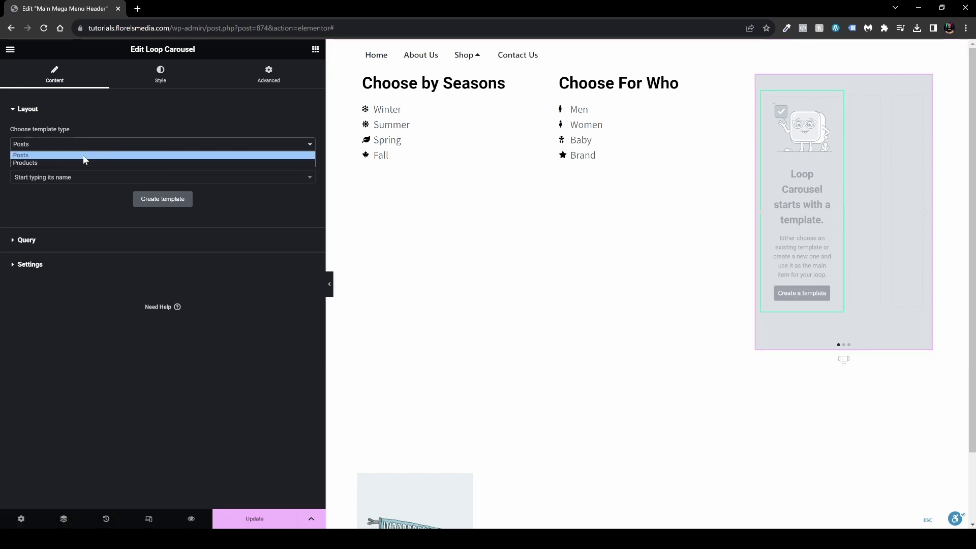
click(84, 162)
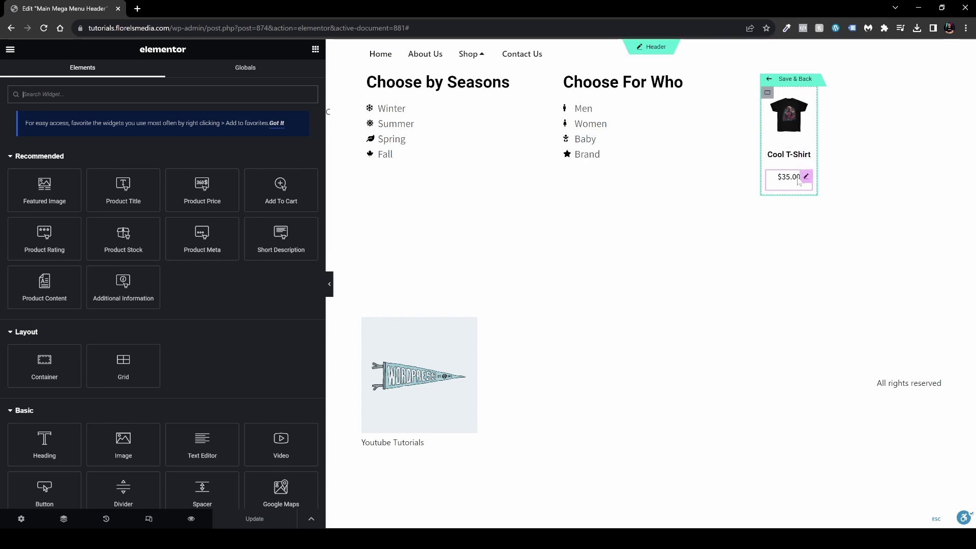
Step: Save the product loop item template, return to the header and reopen the Shop dropdown
click(790, 82)
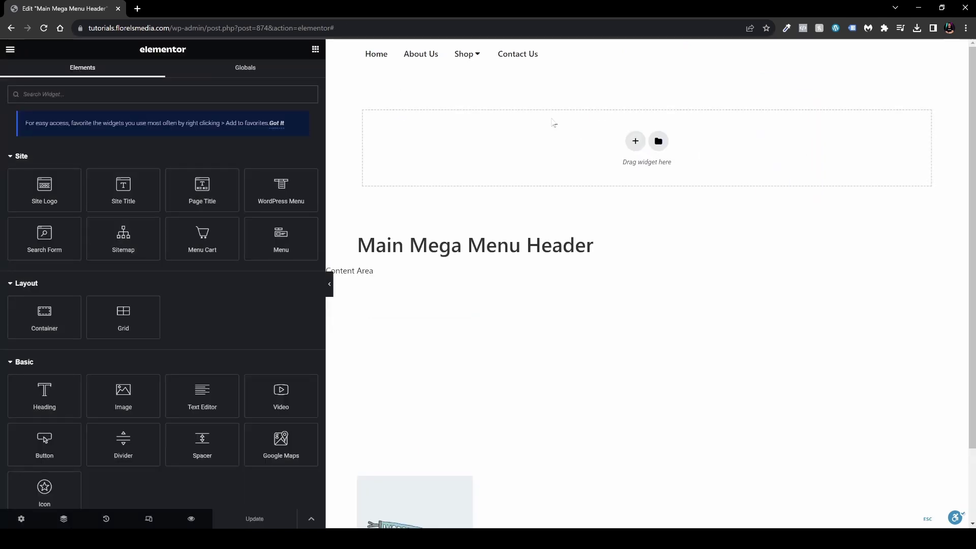
click(478, 59)
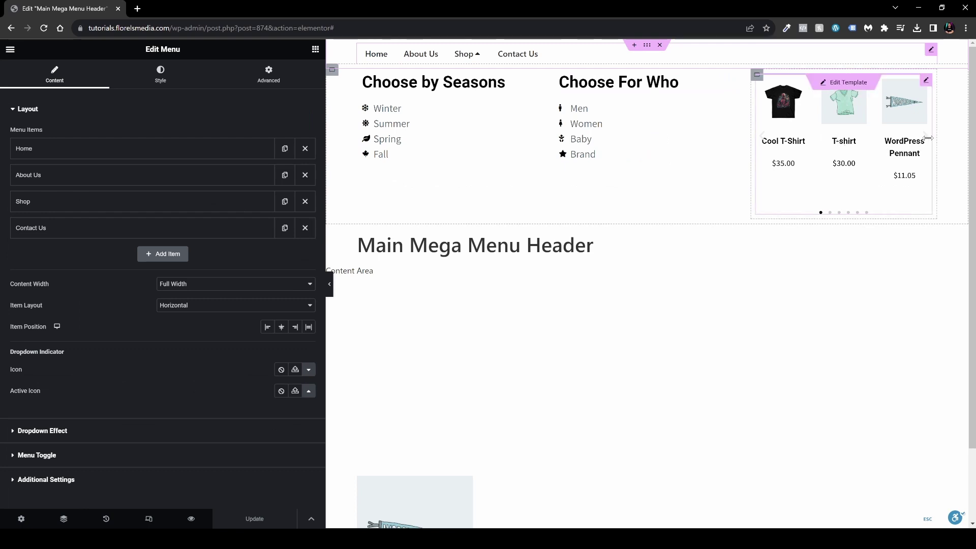
Step: Advance through the product carousel's slides and set its slides on display to 1
click(926, 142)
click(926, 141)
click(926, 142)
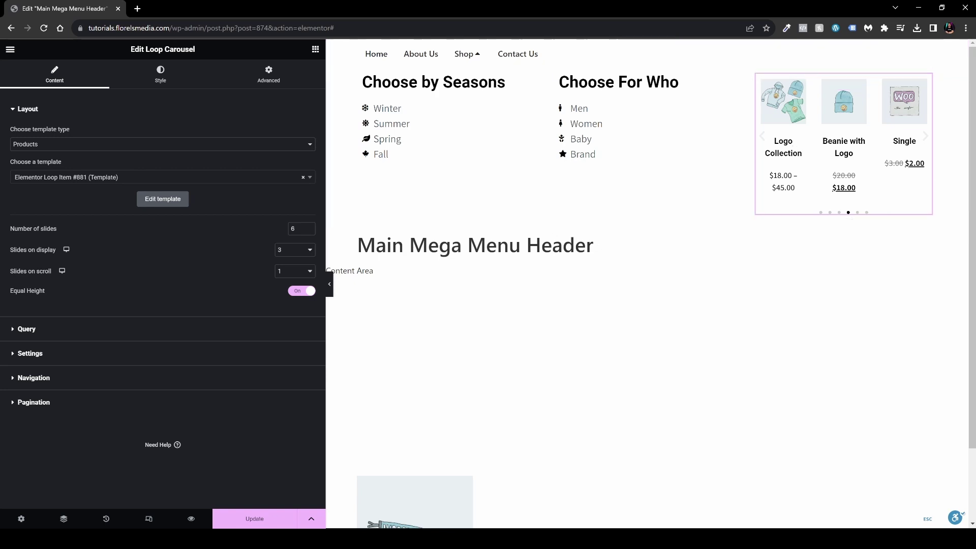
click(296, 250)
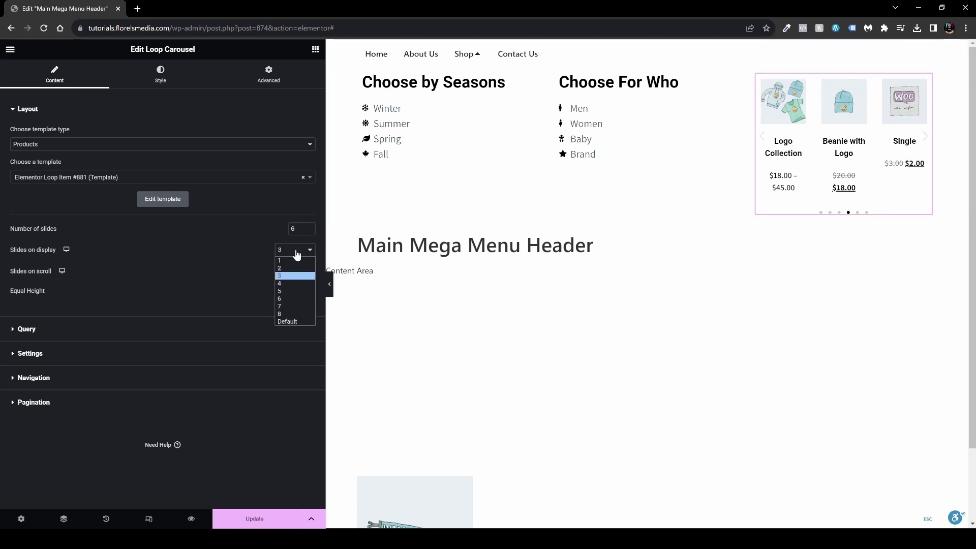
click(297, 261)
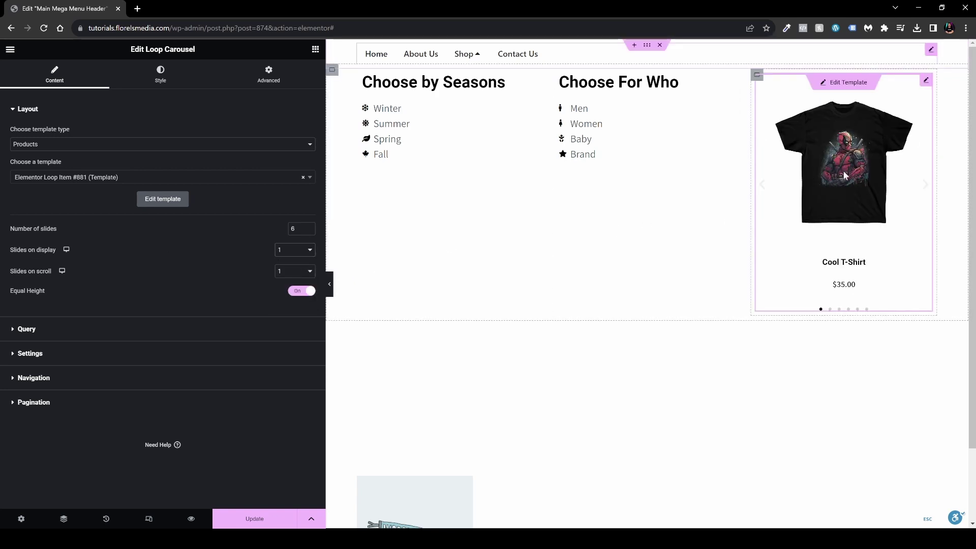
Step: Set the Loop Carousel's query source to Manual Selection and include the product "Cool T-Shirt"
click(26, 329)
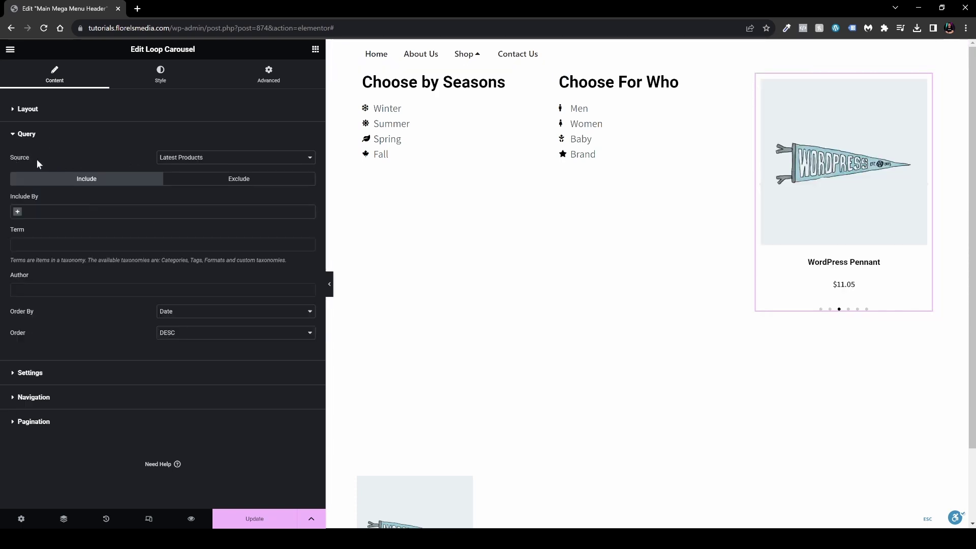
click(207, 158)
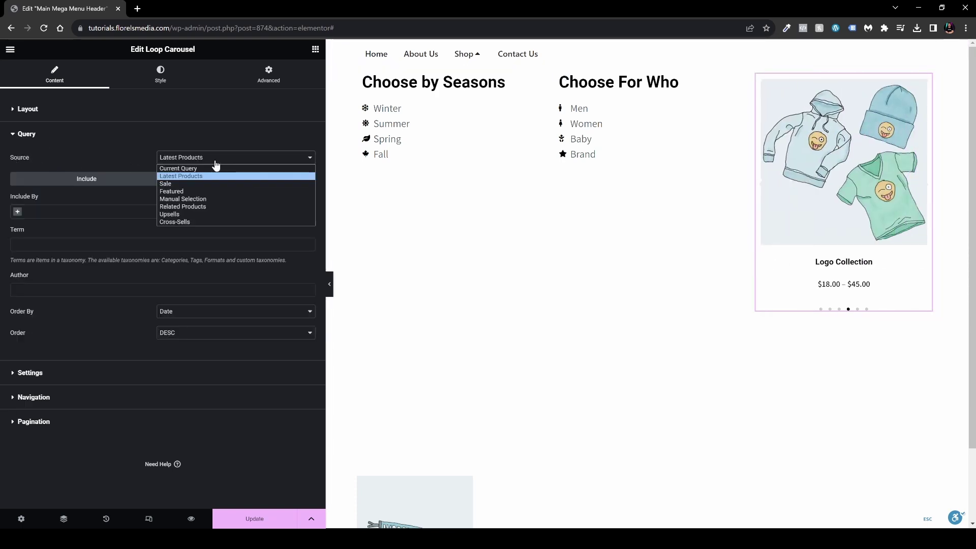
click(221, 199)
click(220, 212)
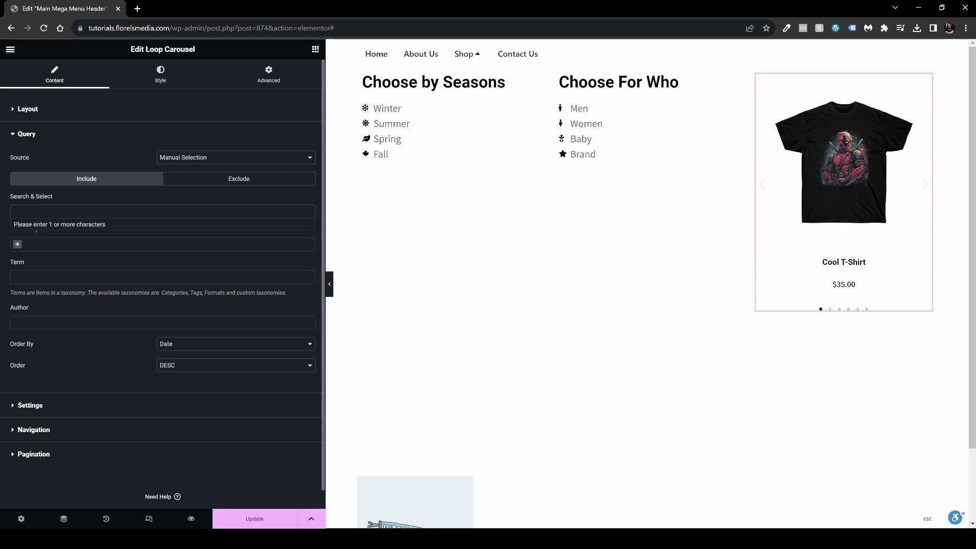
text(Cool)
click(56, 225)
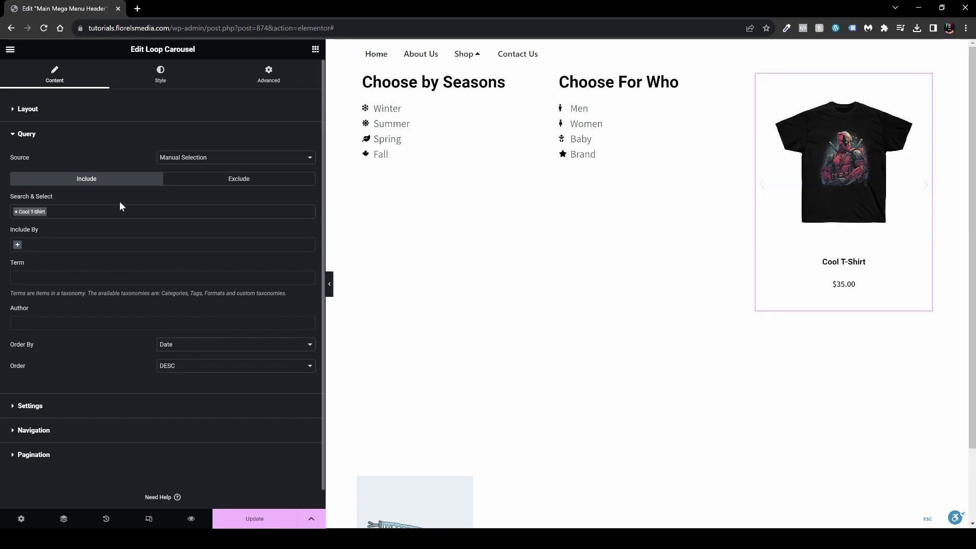
Step: Set the Loop Carousel's query source to Latest Products and hide its navigation arrows
click(231, 160)
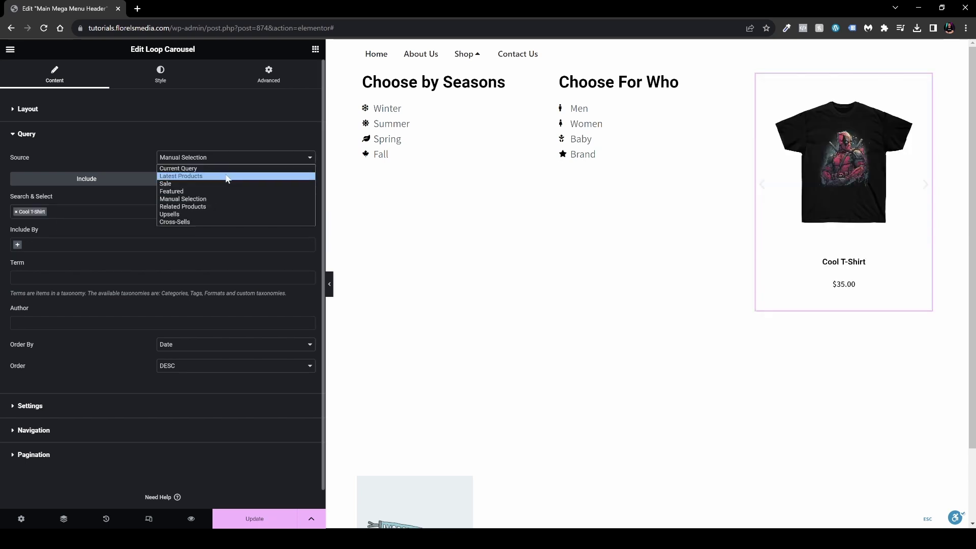
click(227, 176)
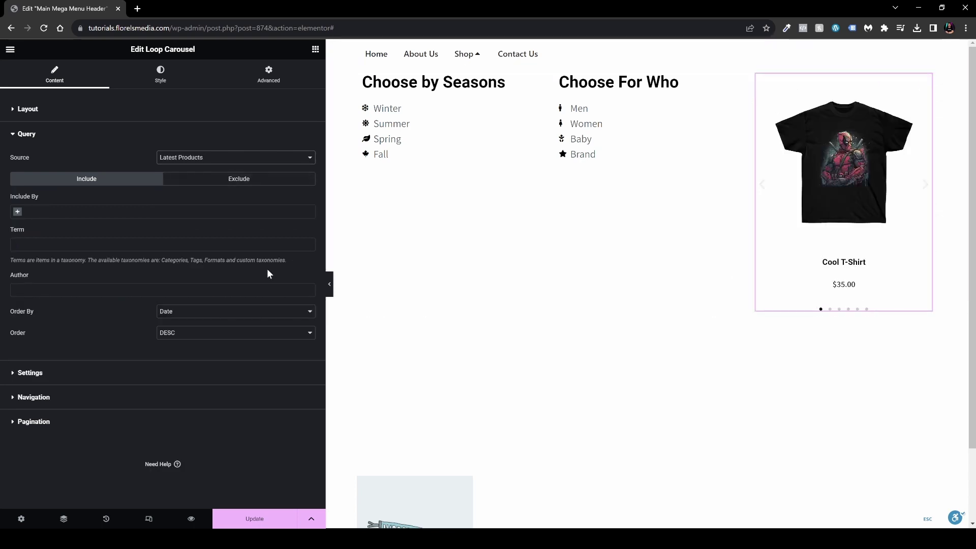
click(38, 402)
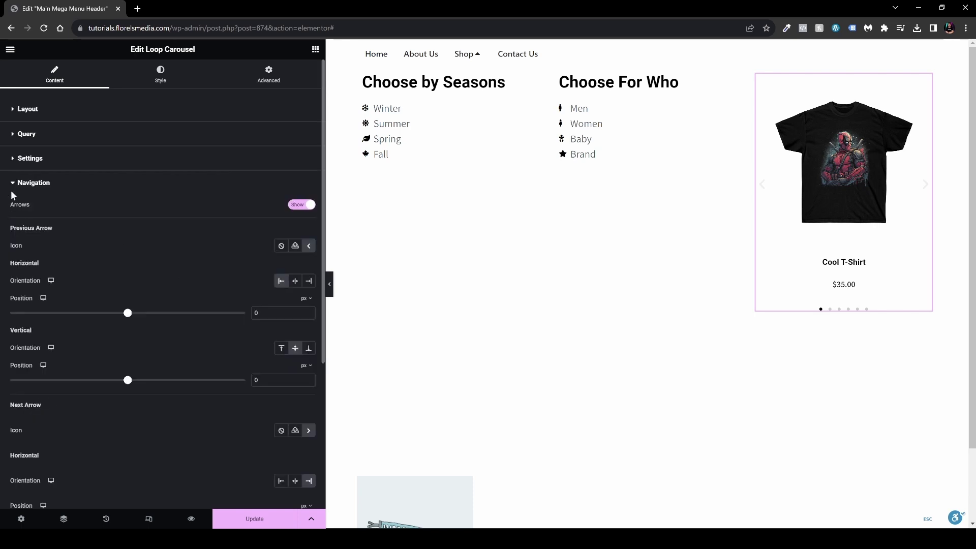
click(307, 209)
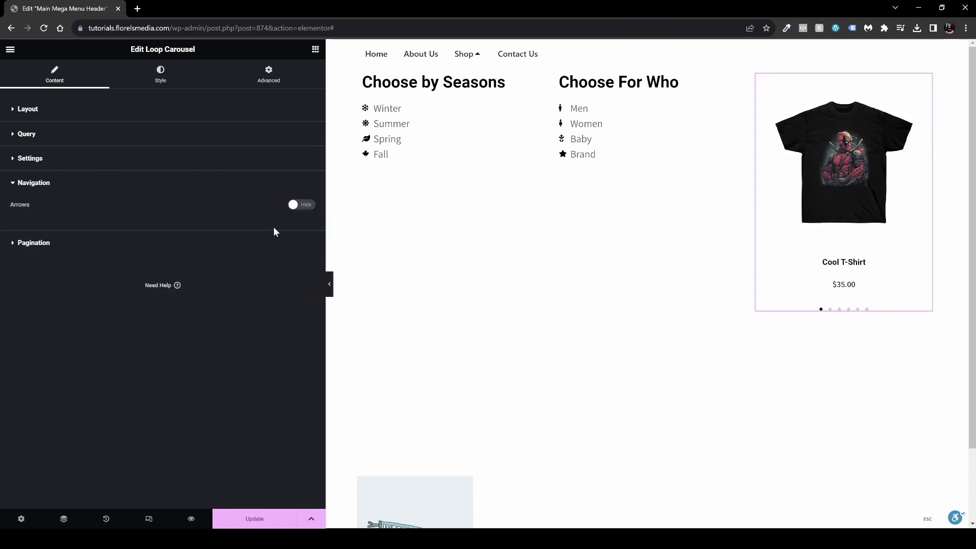
Step: Set the Loop Carousel's pagination to None and turn its navigation arrows back on
click(58, 244)
click(235, 236)
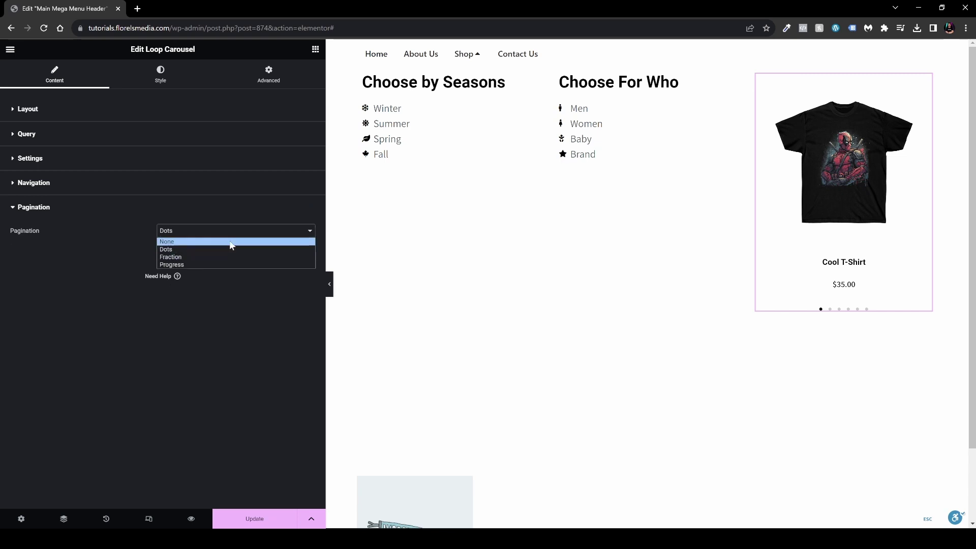
click(232, 241)
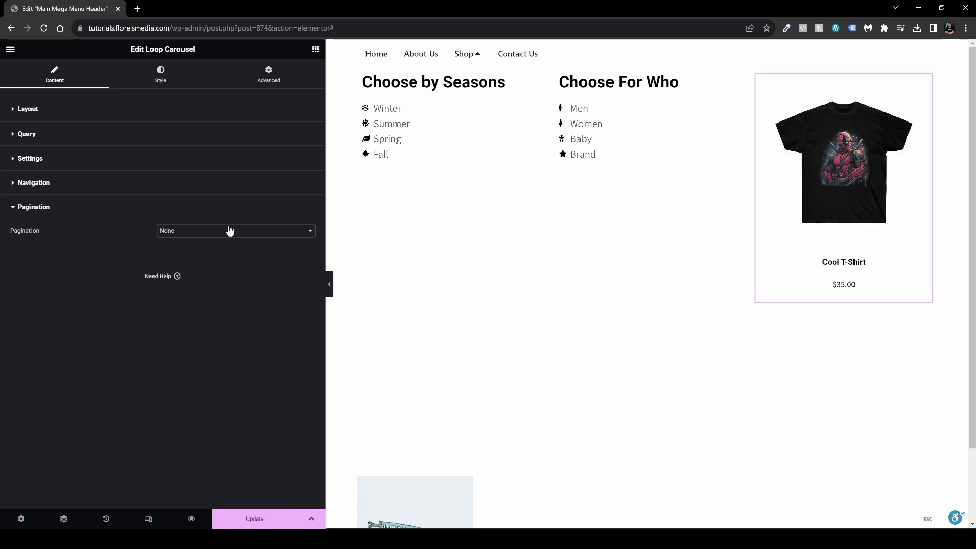
click(69, 185)
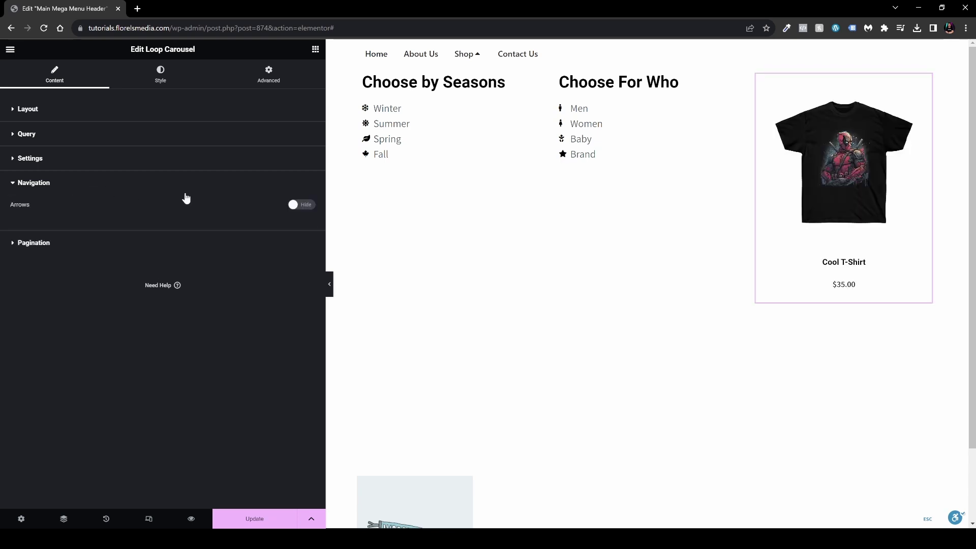
click(304, 204)
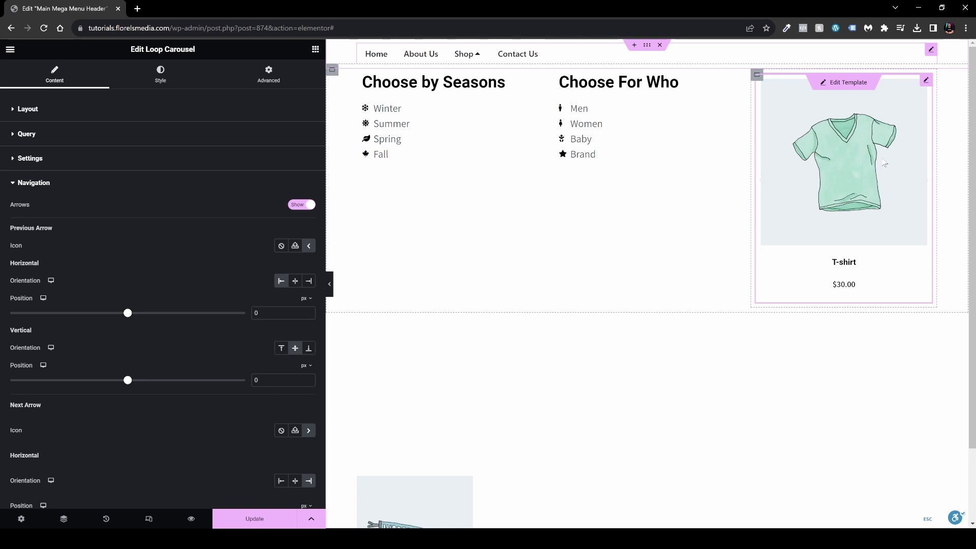
Step: Close the Shop dropdown, try the Menu widget's different item positions and settle on Start
click(480, 58)
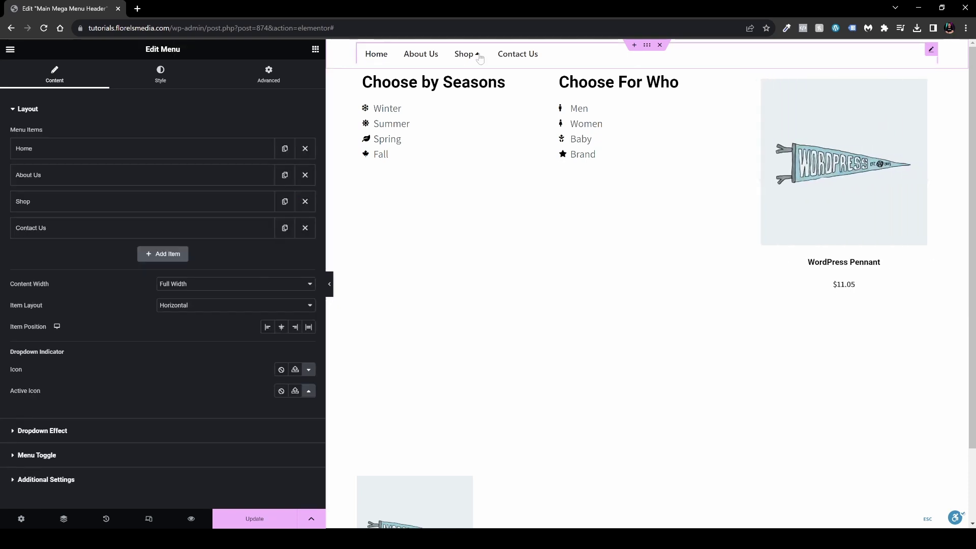
click(479, 59)
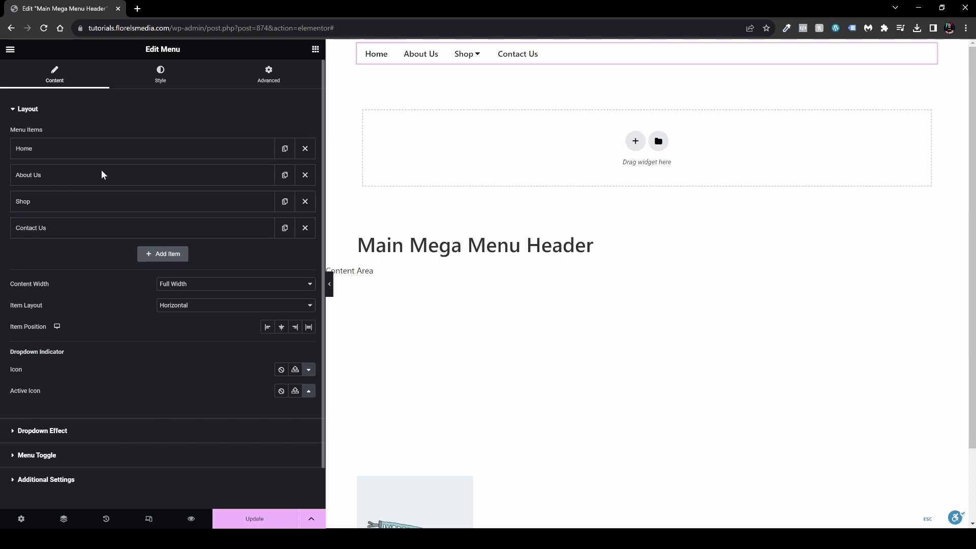
click(281, 329)
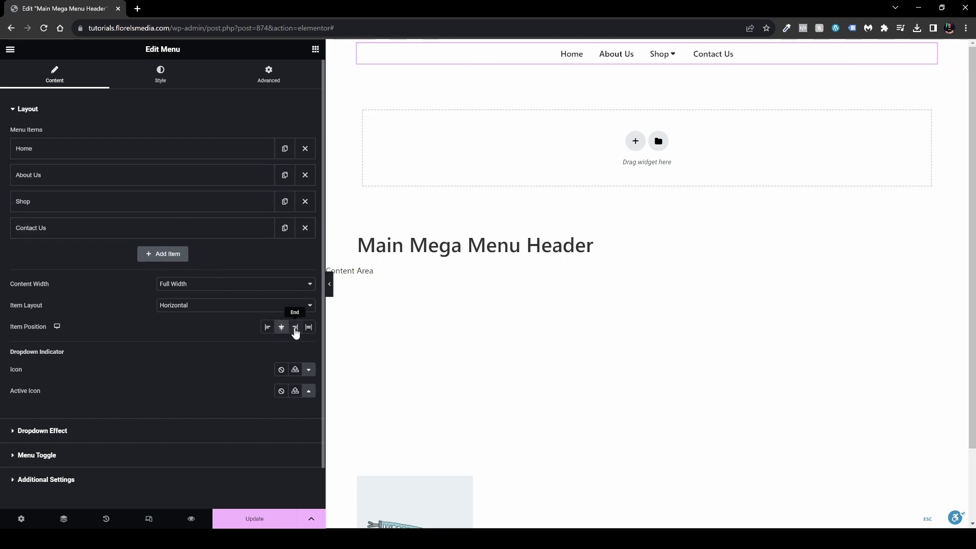
click(296, 328)
click(267, 333)
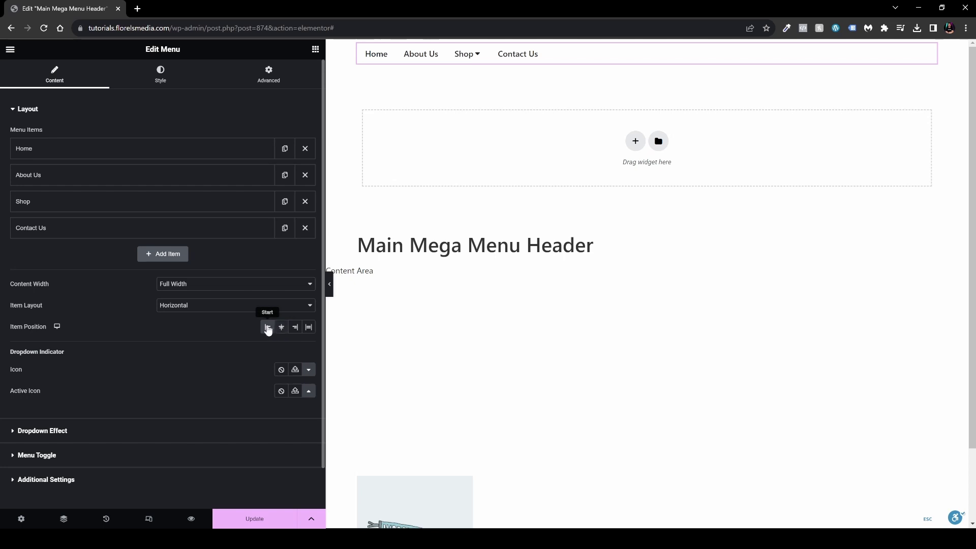
click(268, 328)
click(308, 328)
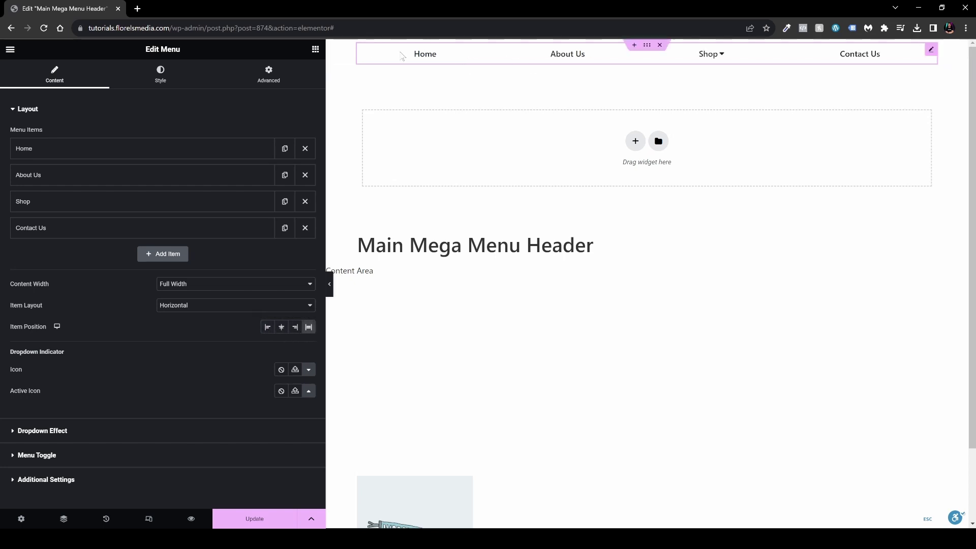
click(280, 329)
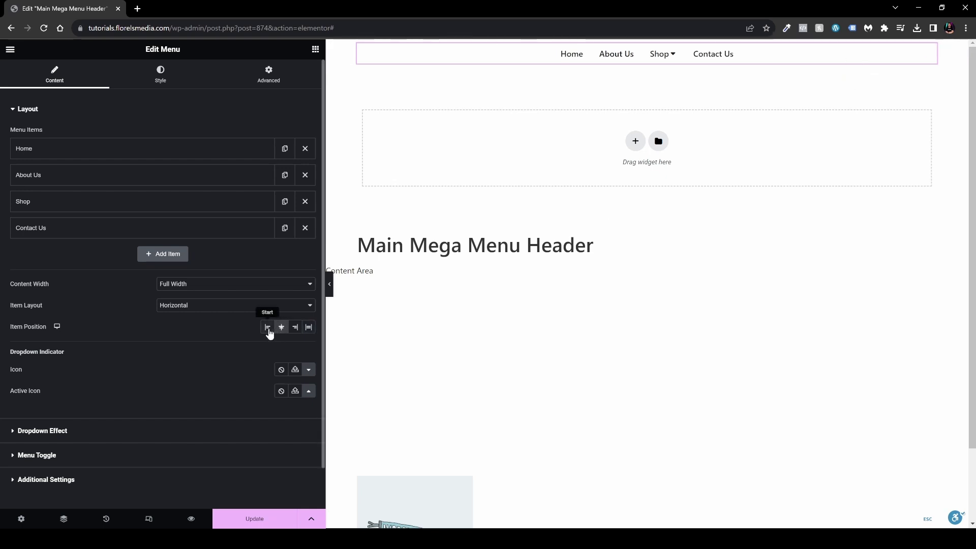
click(268, 330)
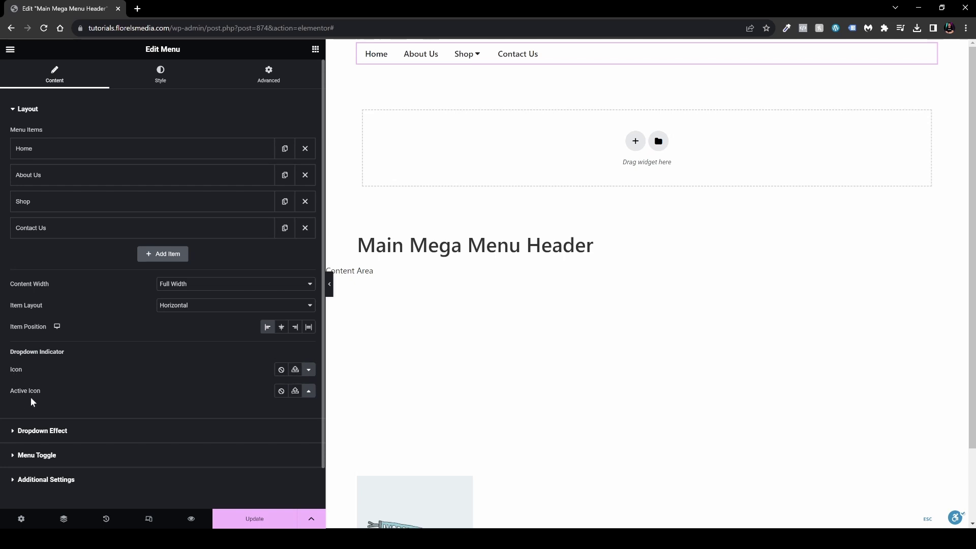
Step: Try Click as the Menu widget's dropdown trigger and restore it to Hover
click(479, 59)
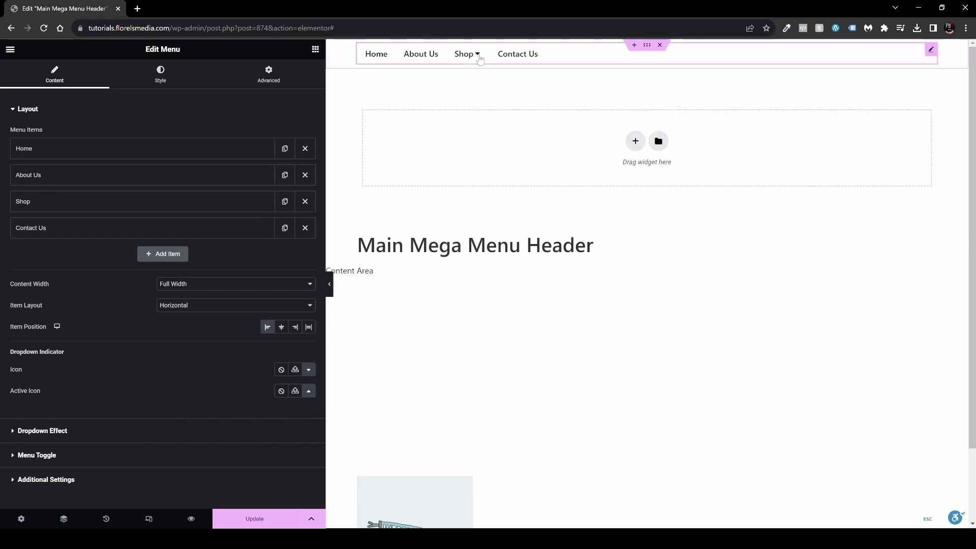
scroll(81, 401, down, 1)
click(79, 392)
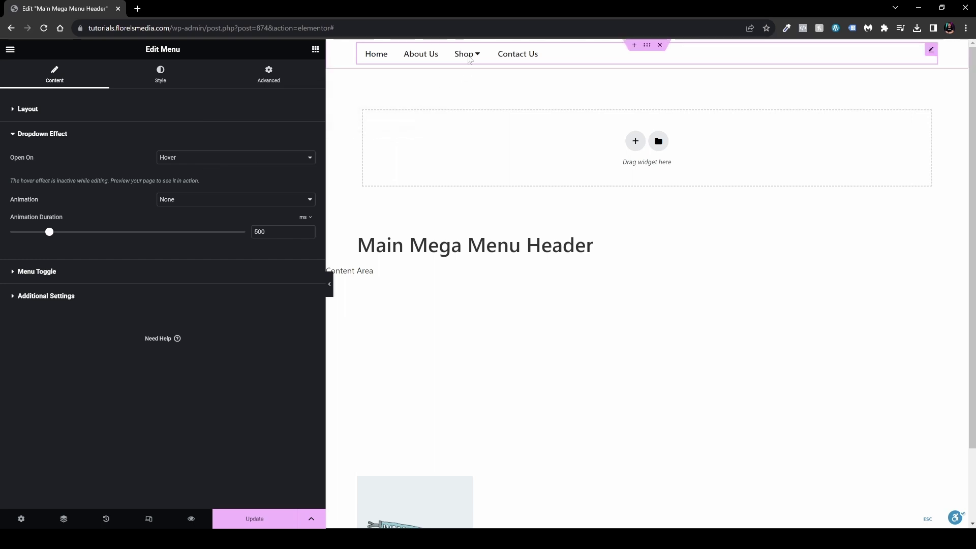
click(213, 158)
click(214, 173)
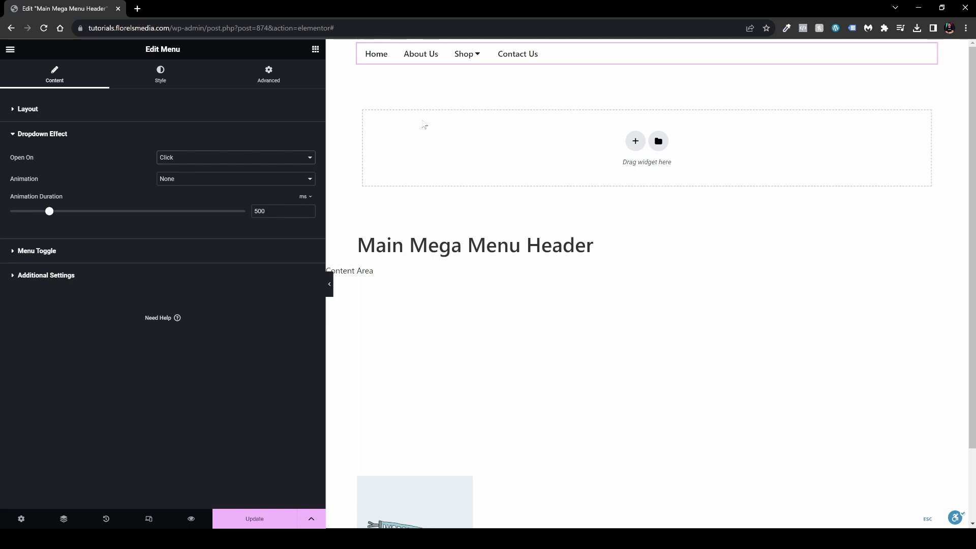
click(290, 157)
click(272, 168)
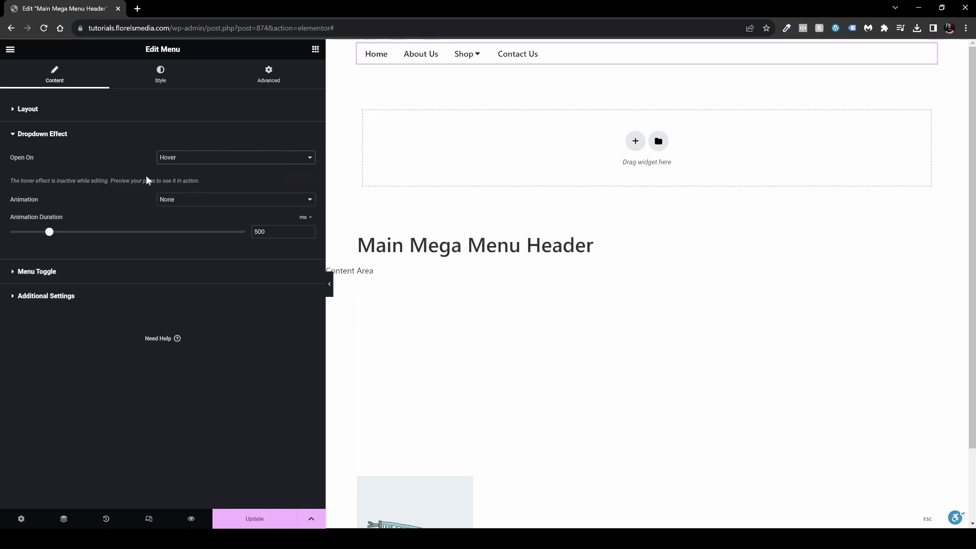
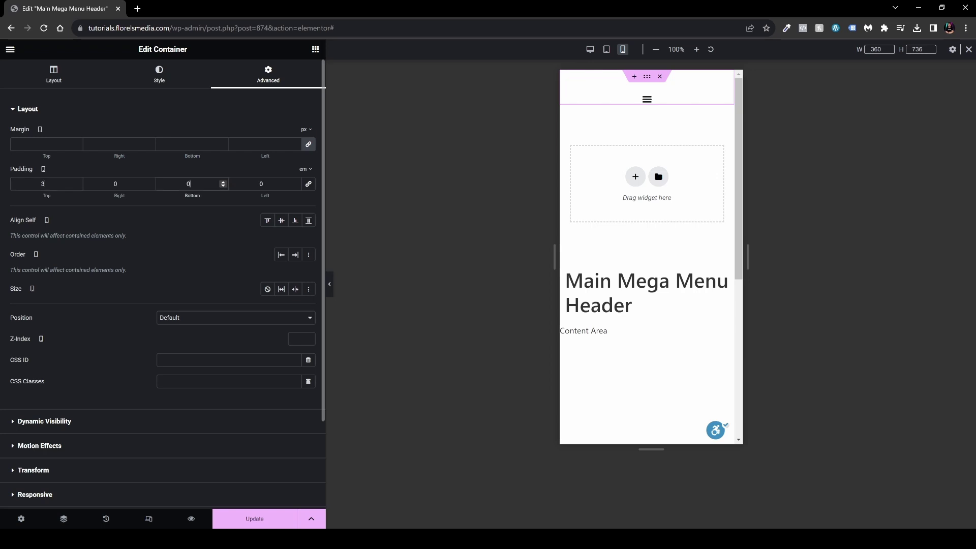
Step: Set the header container's bottom padding to 3 em for mobile, and expand the Shop dropdown in the mobile menu
text(3)
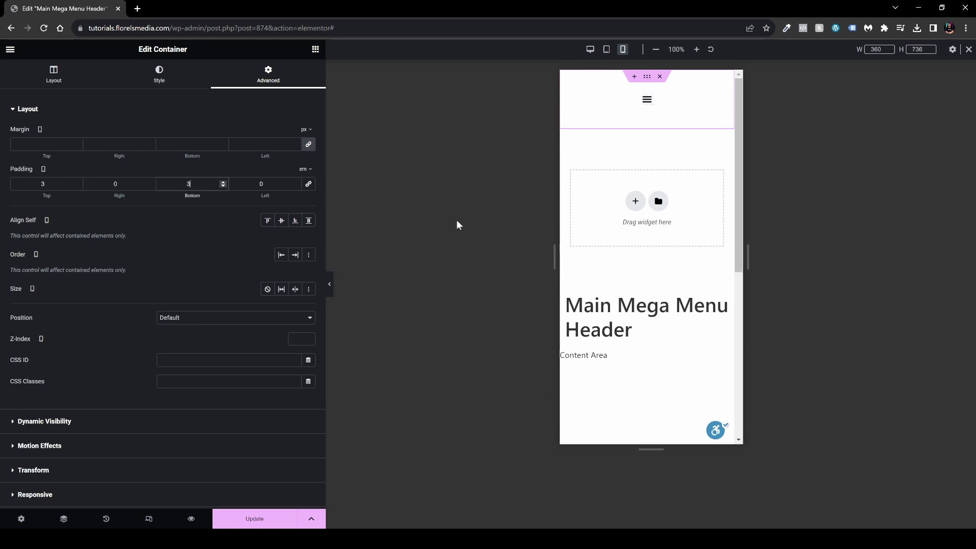
click(647, 99)
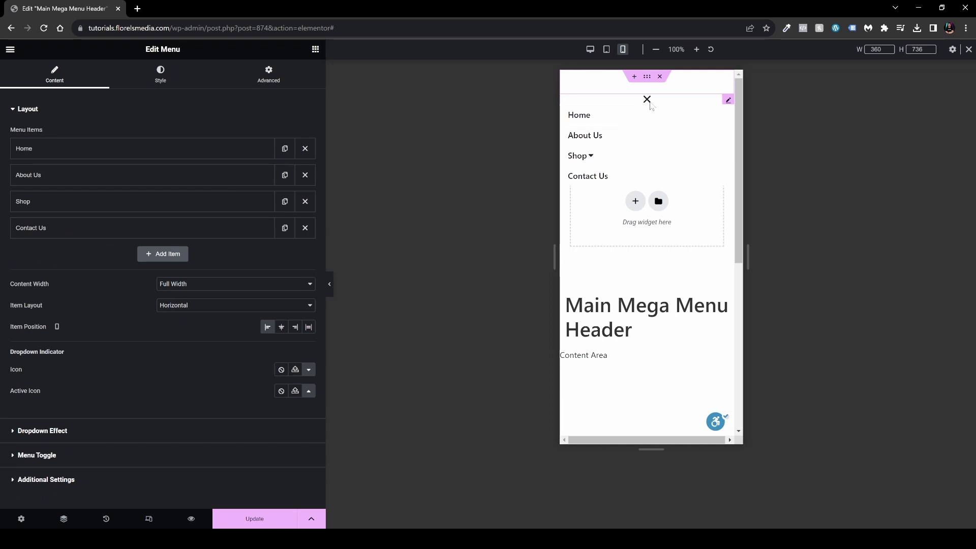
click(591, 156)
scroll(655, 277, down, 3)
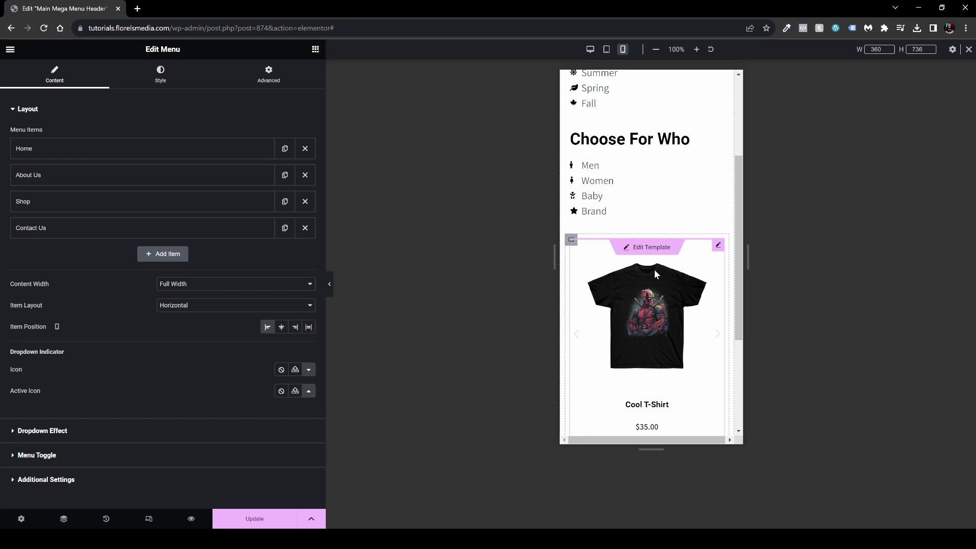
scroll(657, 269, up, 2)
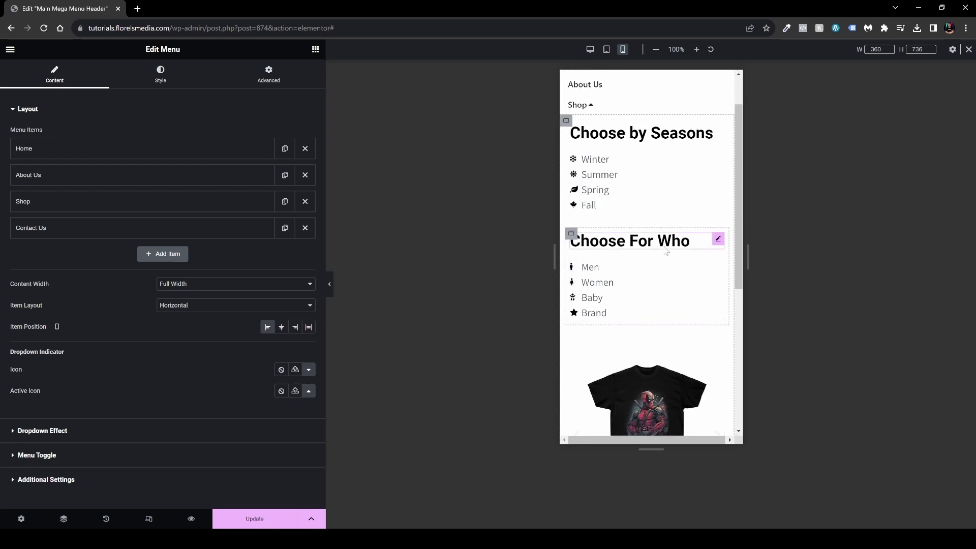
Step: Center the "Choose For Who" heading and the icon list below it in the mobile view
click(717, 239)
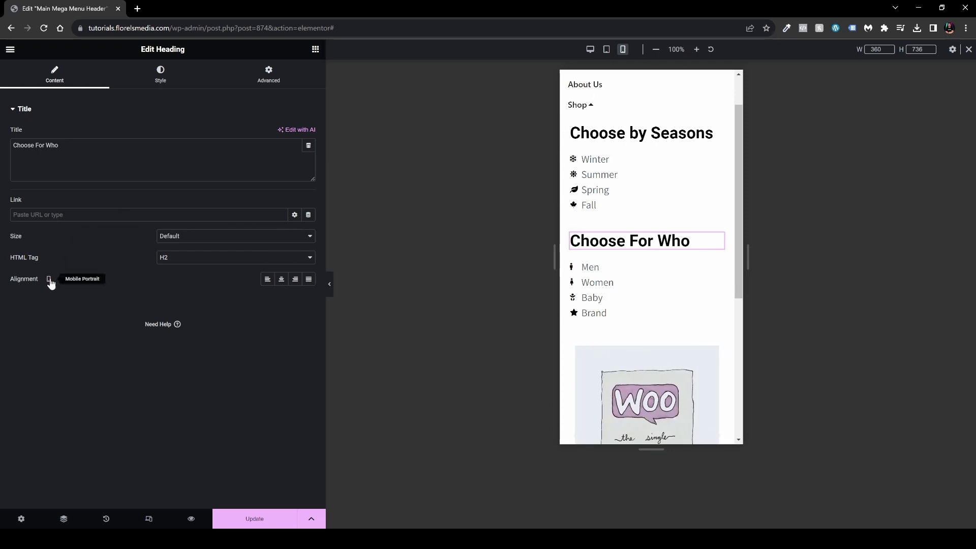
click(281, 279)
click(677, 297)
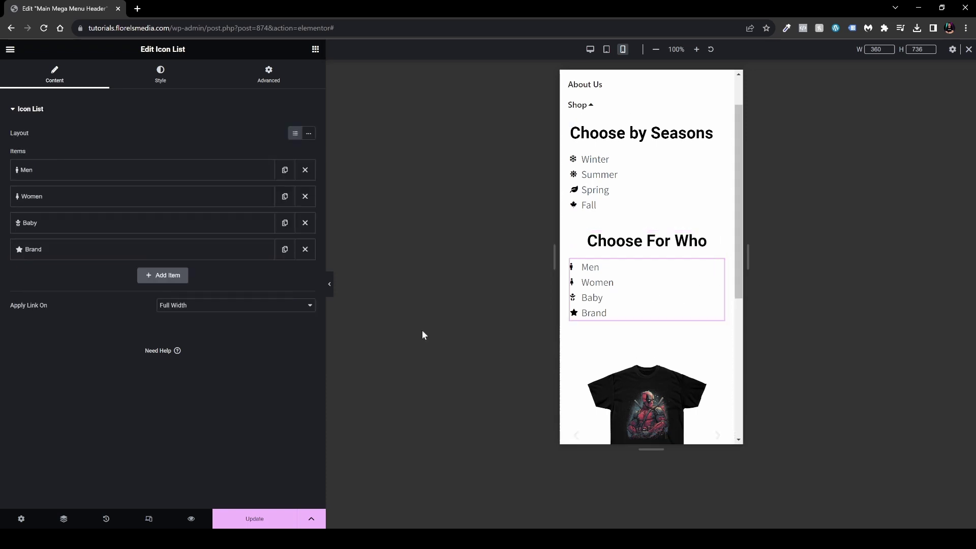
click(161, 75)
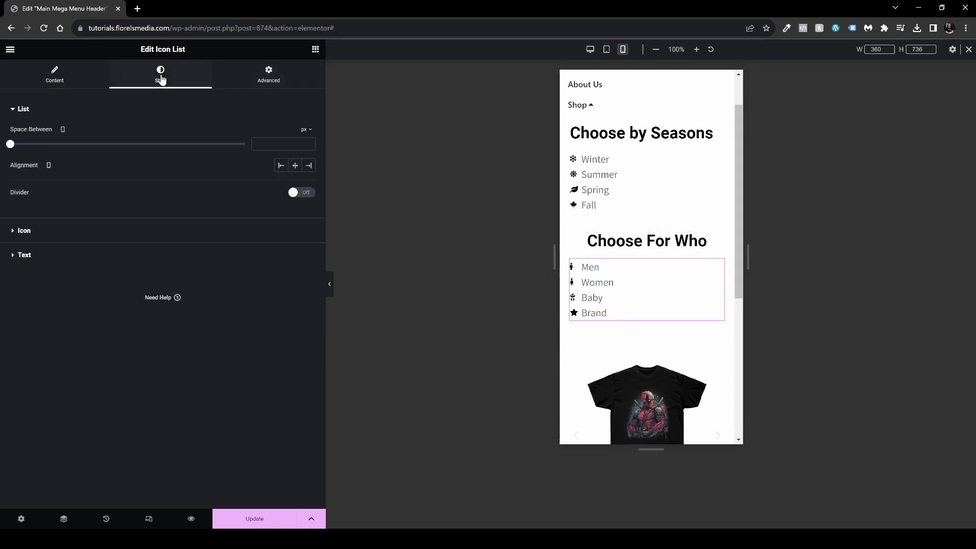
click(295, 165)
Step: Center the seasons icon list and its "Choose by Seasons" heading in the mobile view
click(669, 160)
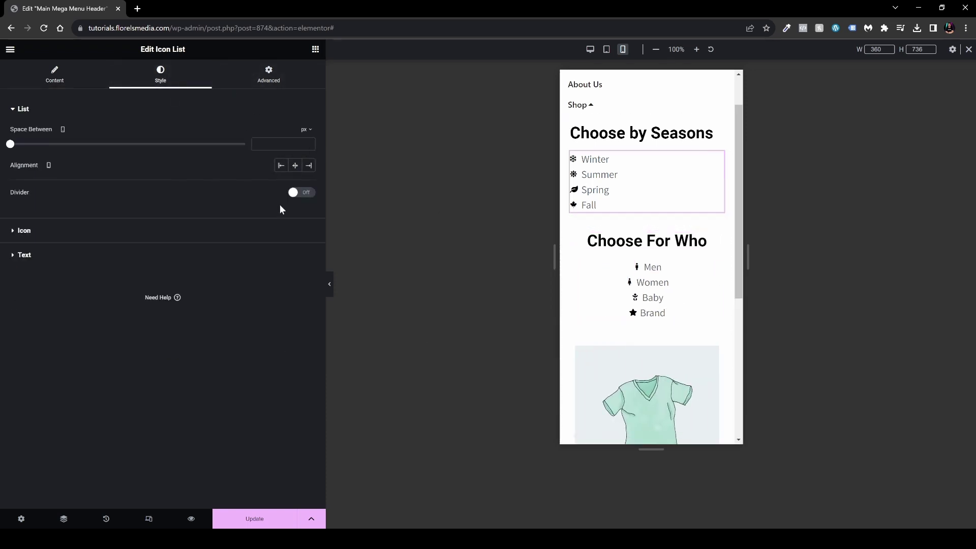
click(296, 167)
click(692, 136)
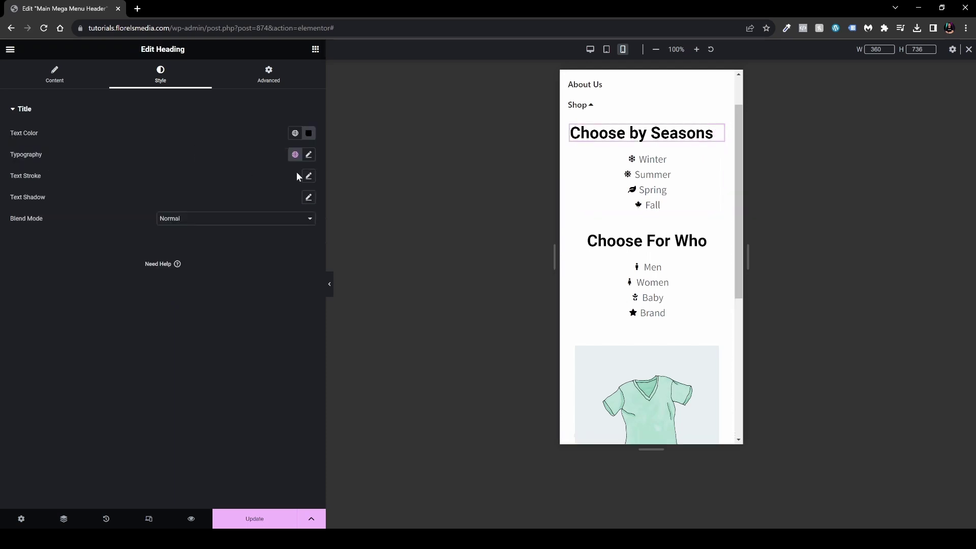
click(104, 77)
Step: Review the Shop dropdown's mobile layout down to the product carousel, and collapse the dropdown
scroll(678, 351, down, 2)
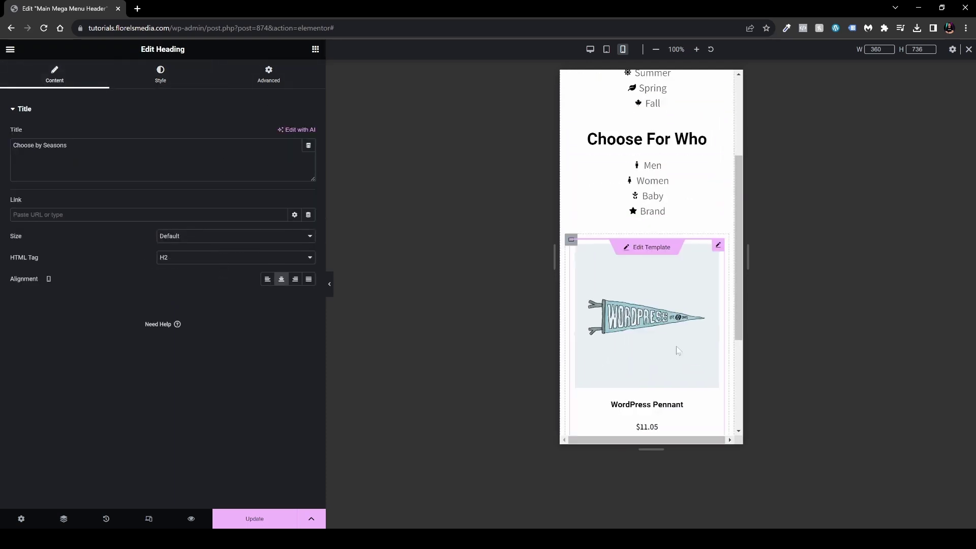
scroll(677, 351, down, 2)
scroll(692, 300, up, 4)
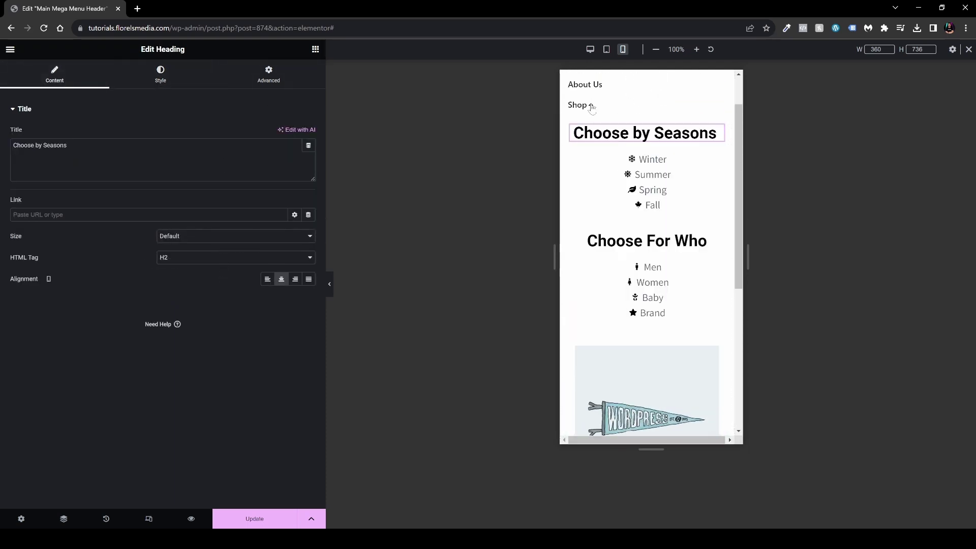
click(592, 106)
scroll(600, 153, up, 2)
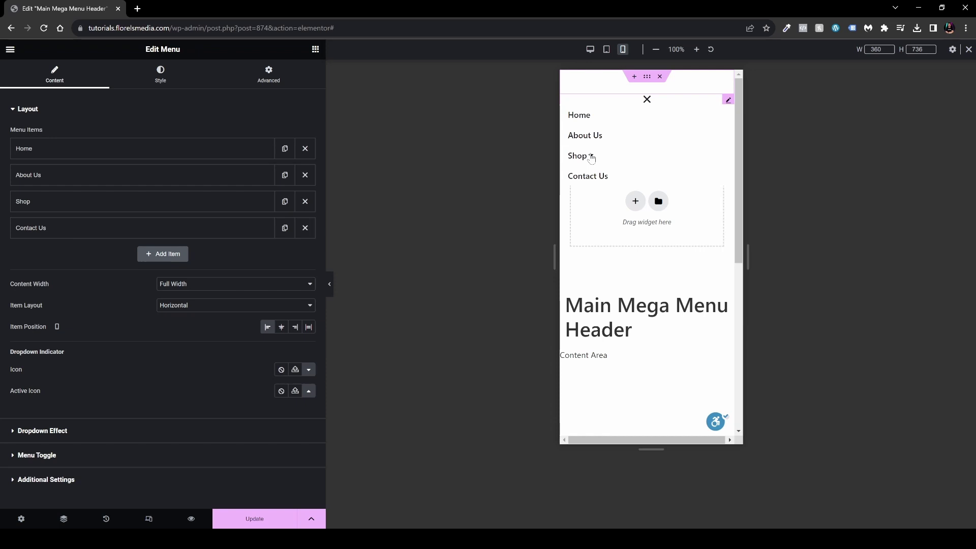
Step: Examine the menu's dropdown effect settings and the menu toggle options for the normal, hover and active states
click(49, 431)
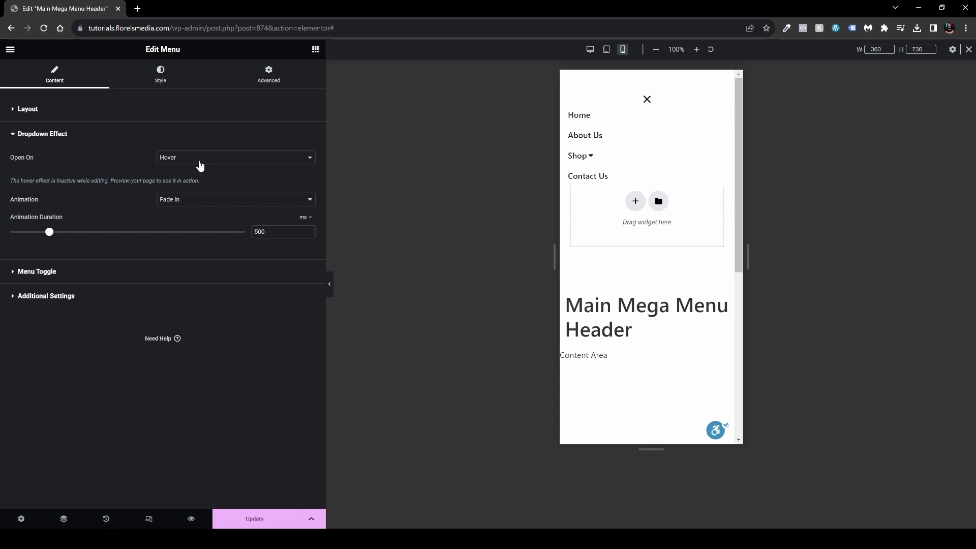
click(36, 271)
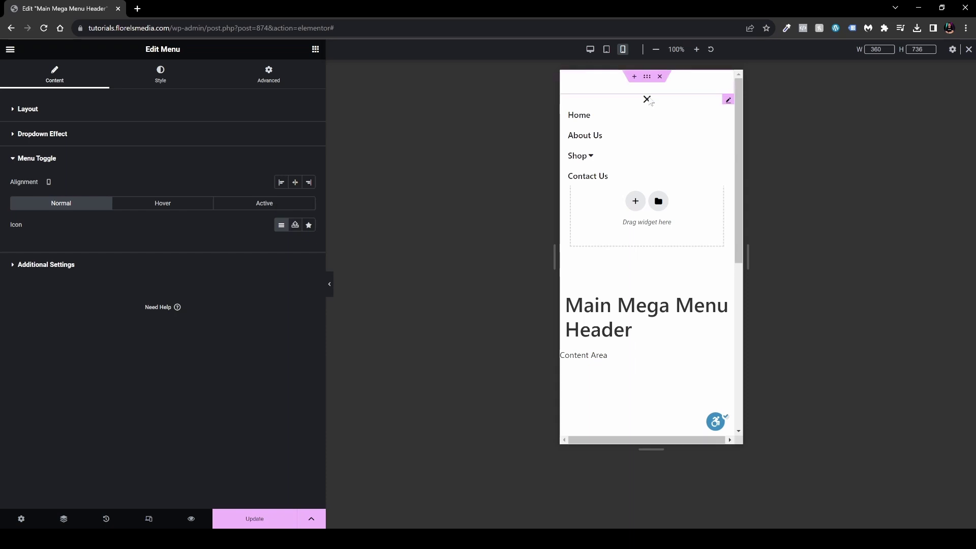
click(168, 208)
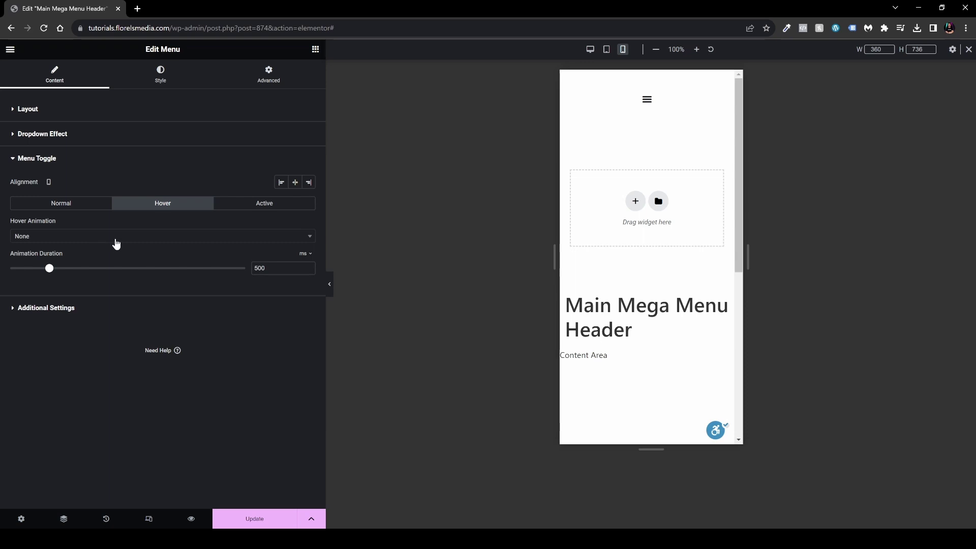
click(142, 238)
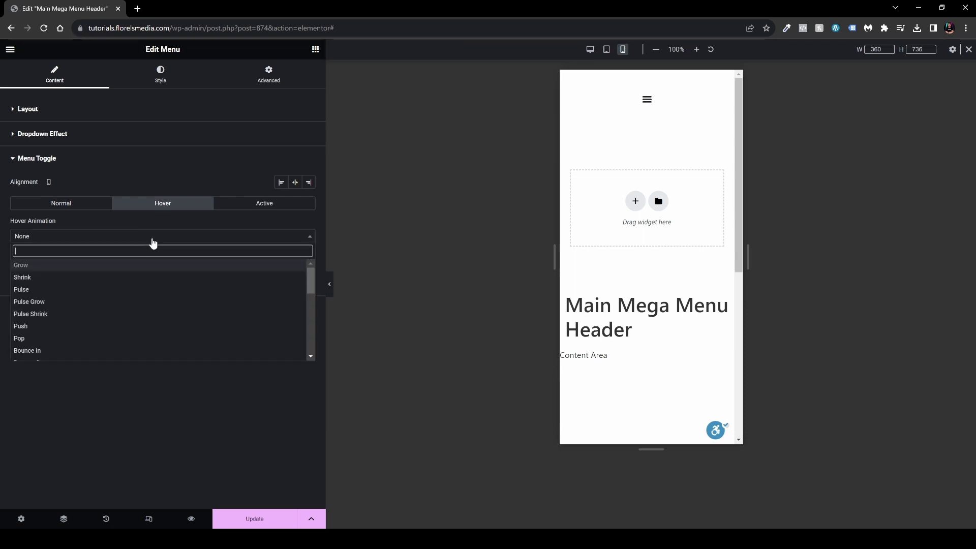
click(266, 204)
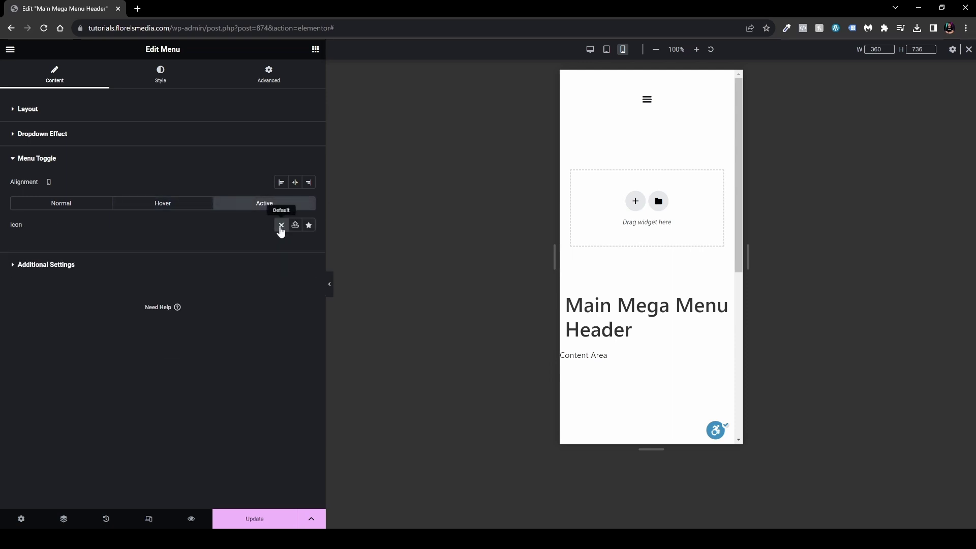
Step: In the desktop view, set the menu's breakpoint to Mobile Portrait (> 767px) and check the Shop dropdown
click(284, 264)
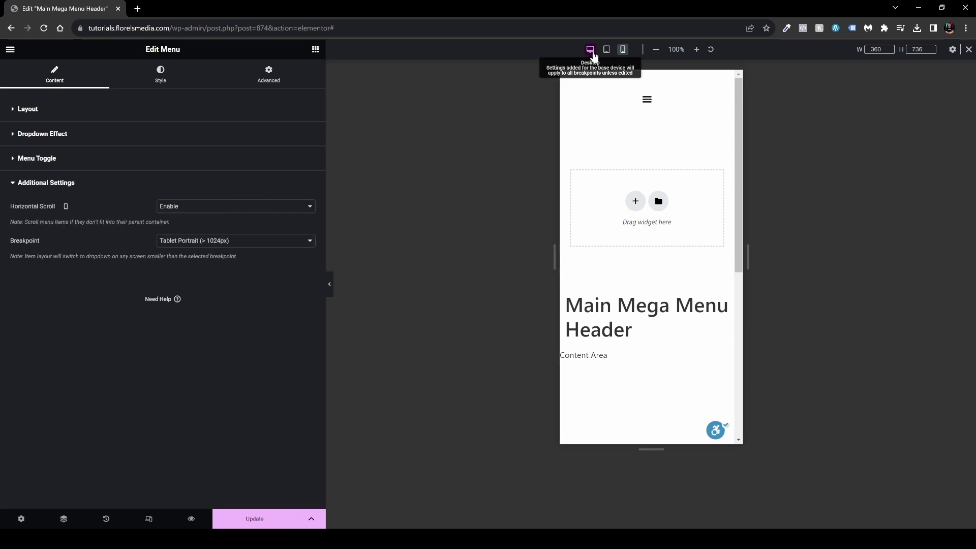
click(591, 51)
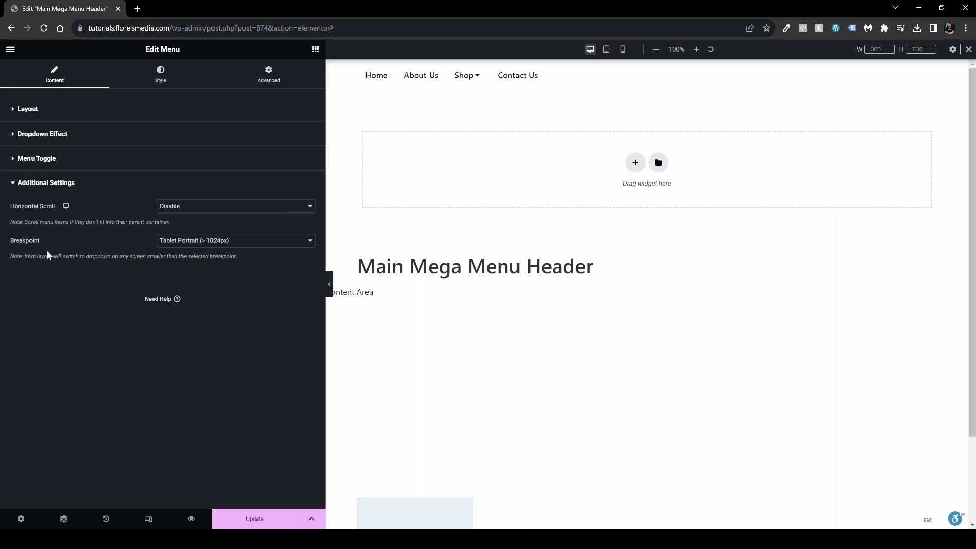
click(217, 244)
click(224, 260)
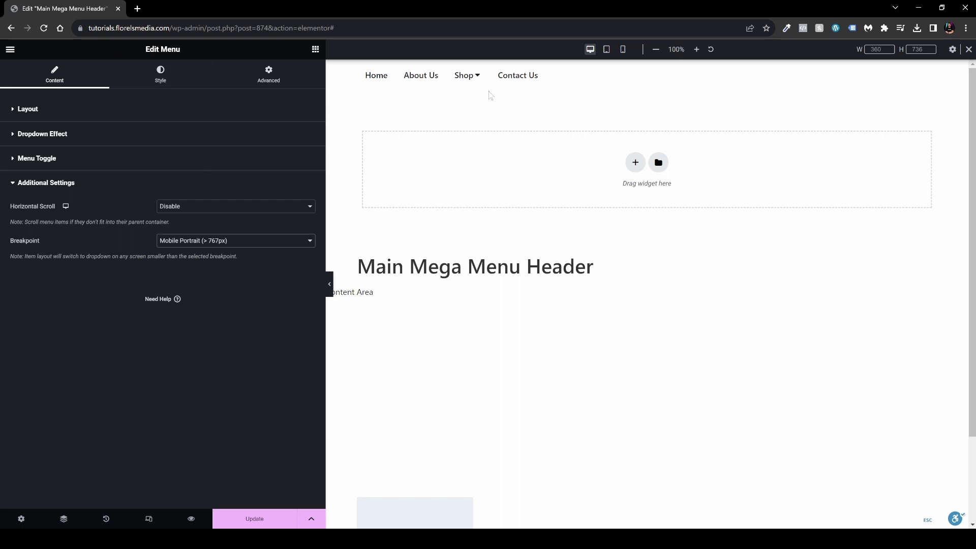
click(478, 76)
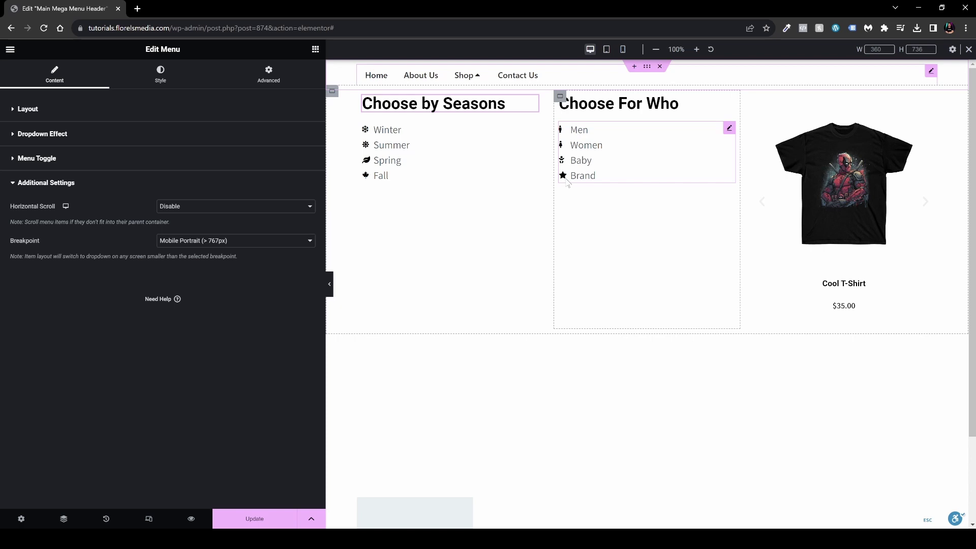
click(478, 77)
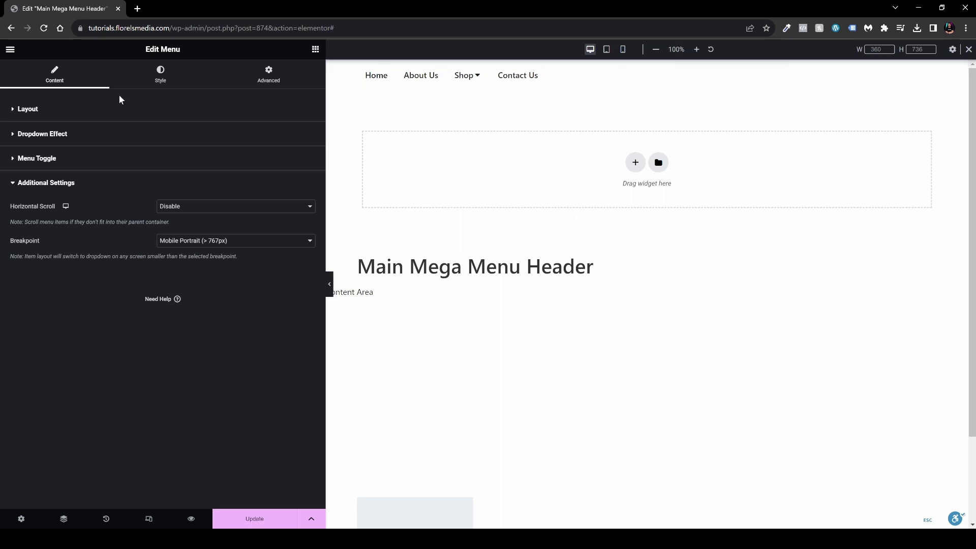
Step: Turn on dropdown content for the Home item and paste the copied cheese, meat and fish Call to Action cards into its dropdown
click(71, 110)
click(78, 149)
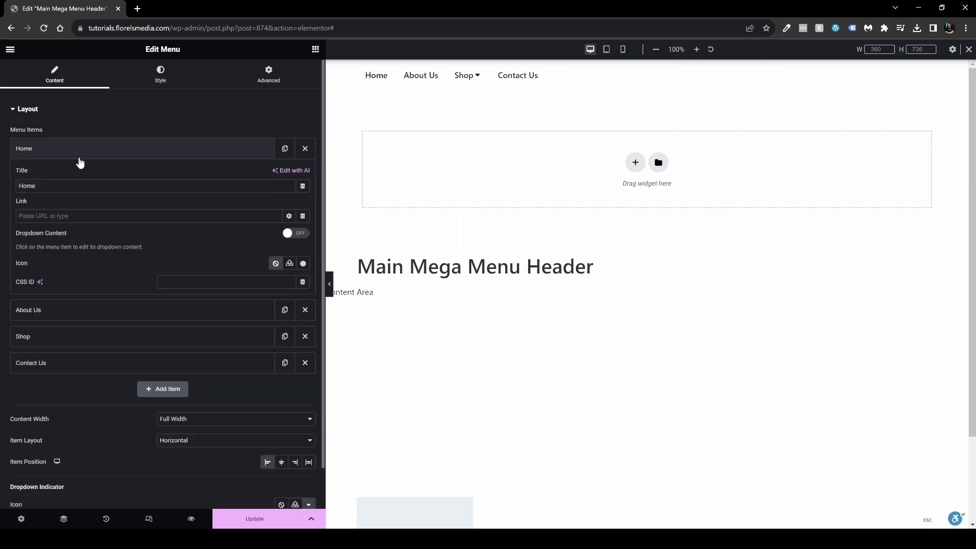
click(295, 233)
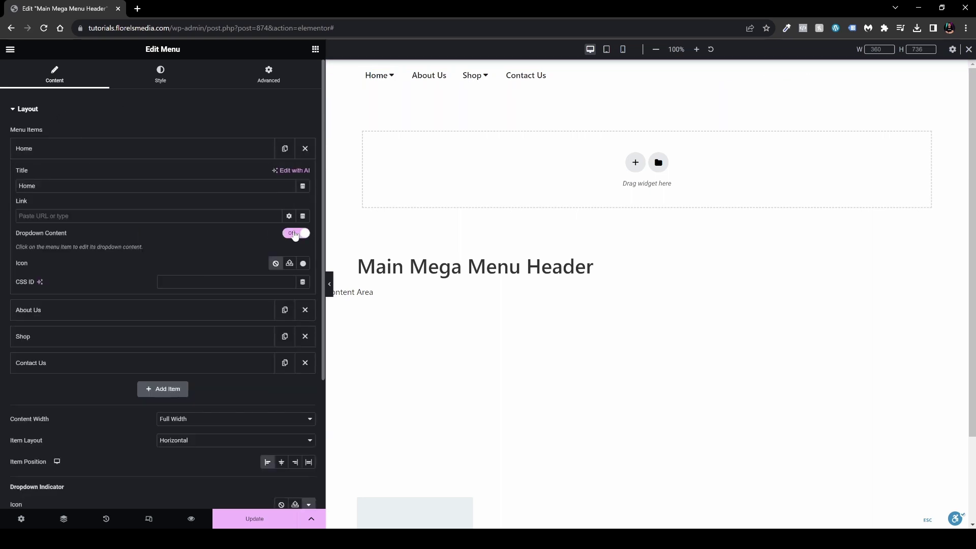
click(389, 76)
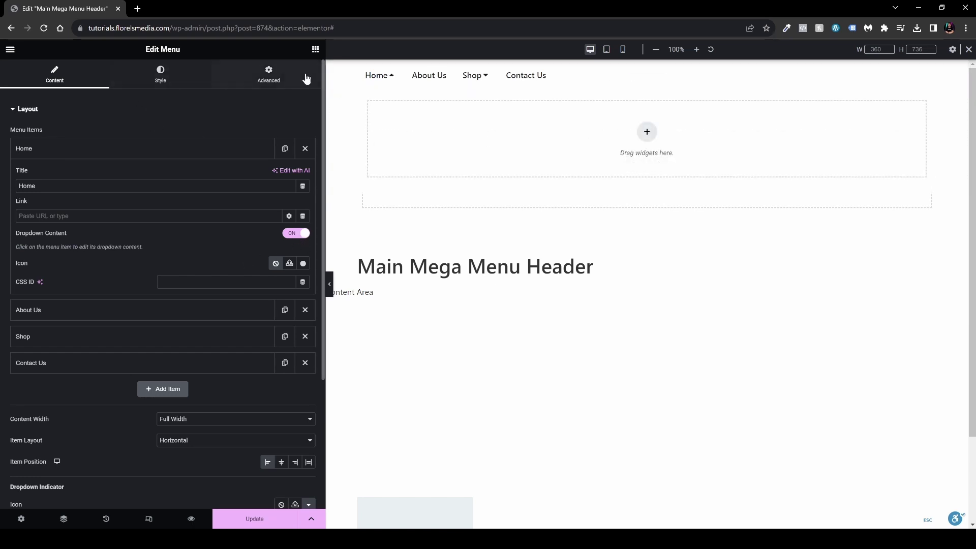
click(315, 49)
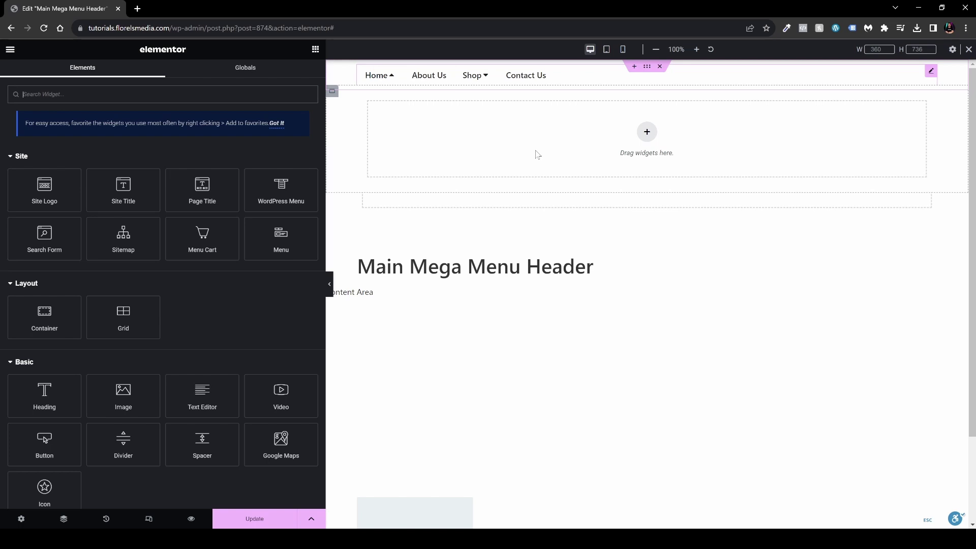
key(ctrl+v)
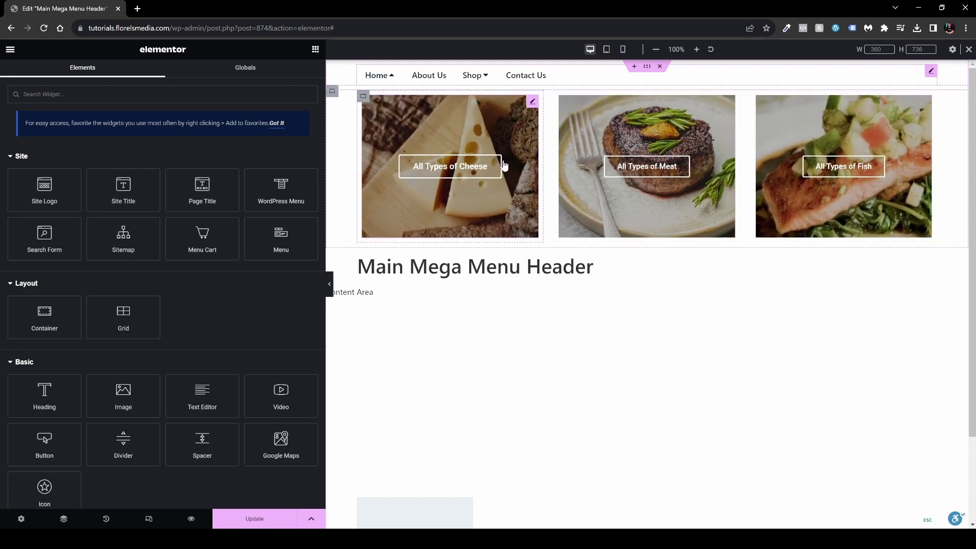
Step: Review the "All Types of Cheese" Call to Action's image, content and hover effect settings
click(532, 108)
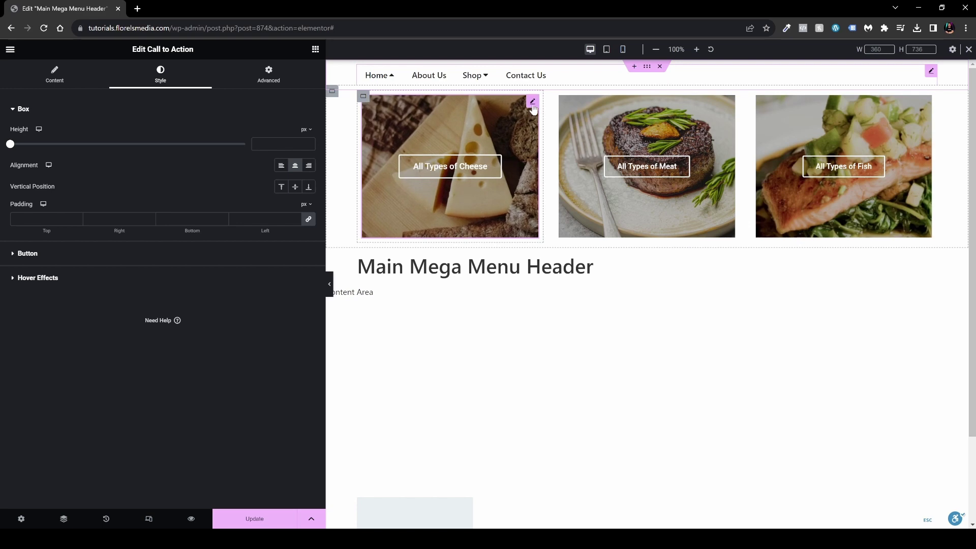
click(85, 83)
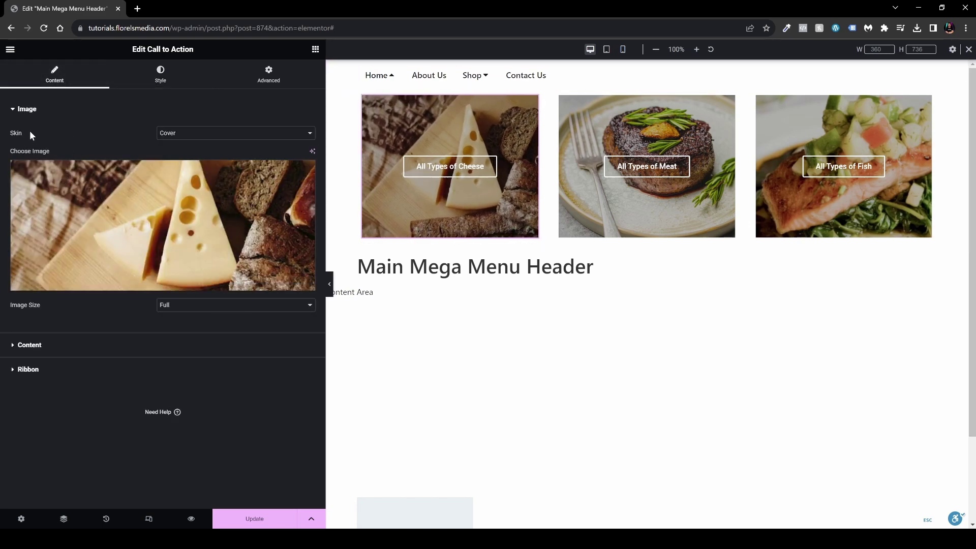
click(137, 347)
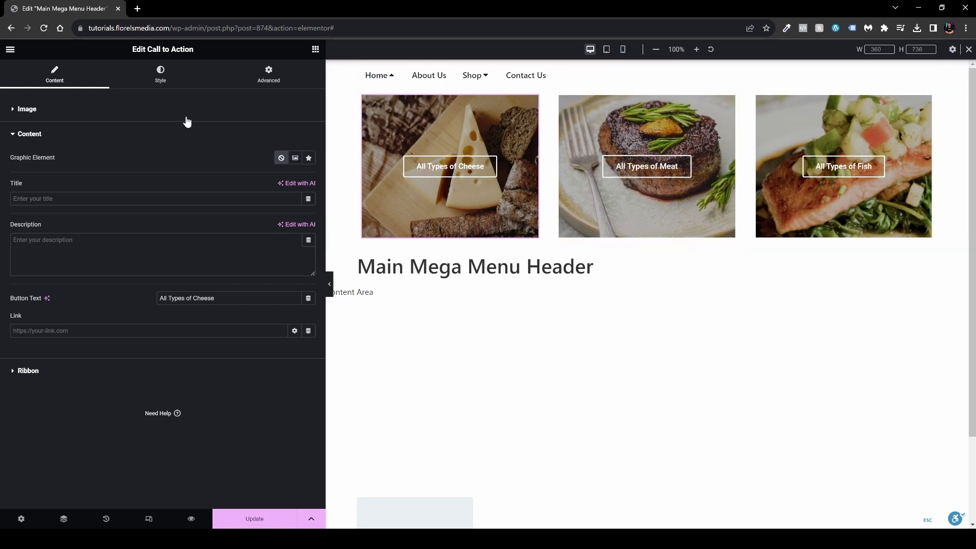
click(158, 84)
click(89, 282)
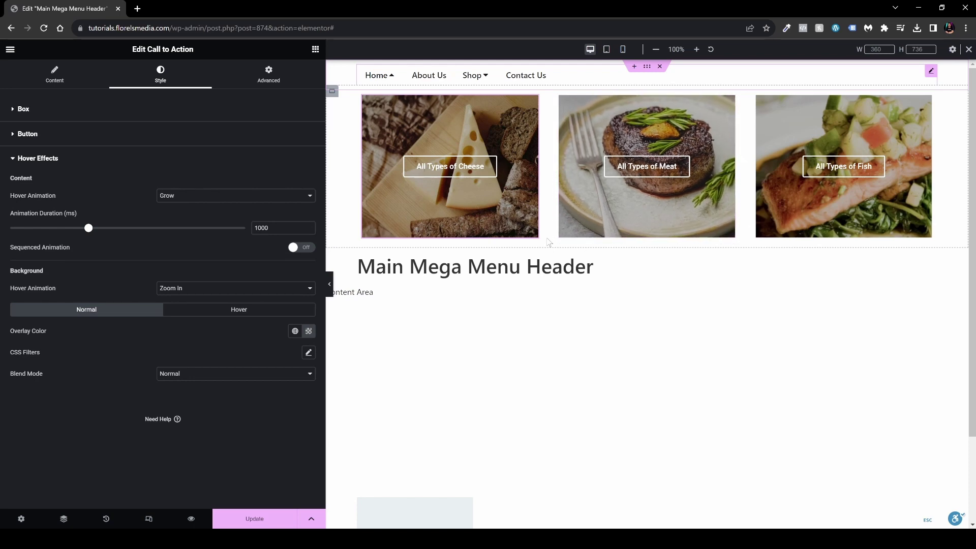
Step: Save the changes to the mega menu header and deselect the cheese card
click(528, 228)
key(ctrl+s)
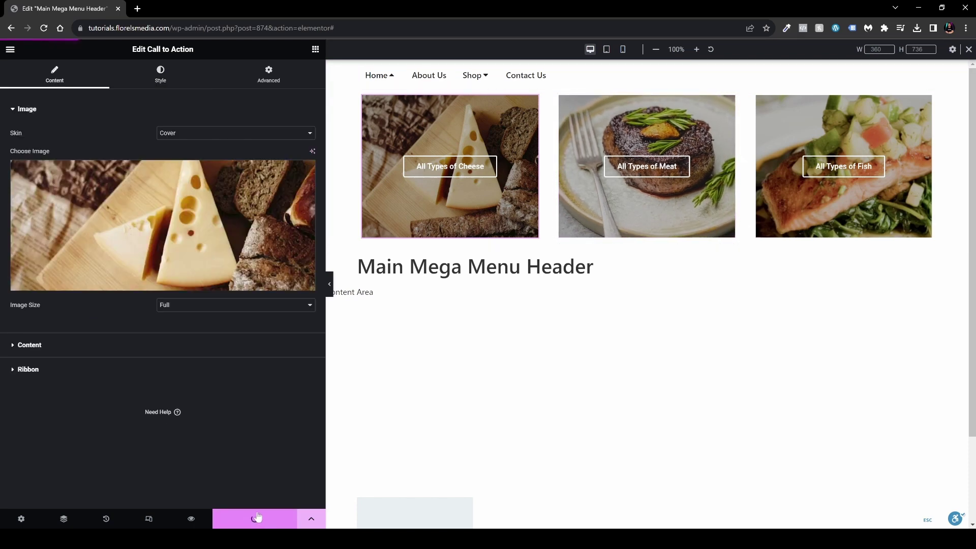
click(438, 352)
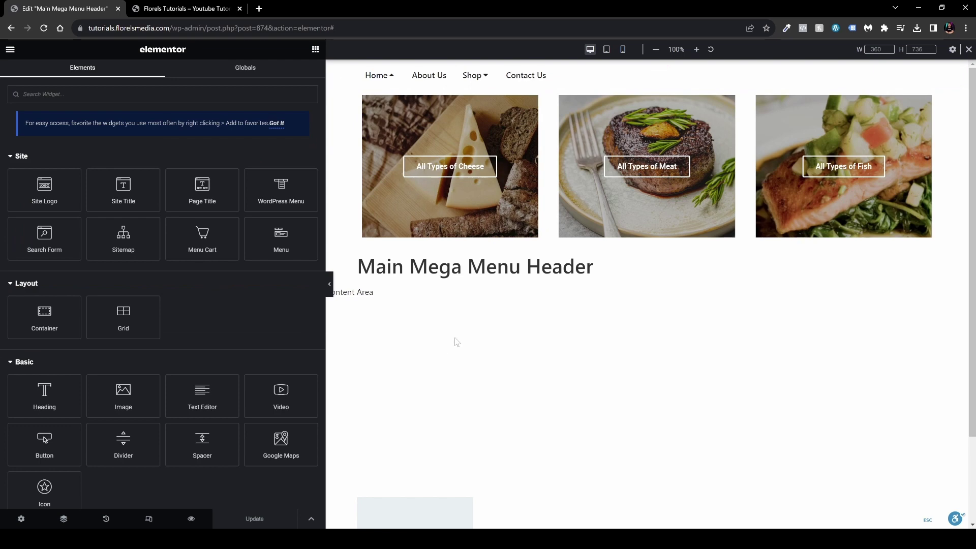
Step: Check the Home and Shop dropdowns on the live site, including advancing the product carousel
key(ctrl+Tab)
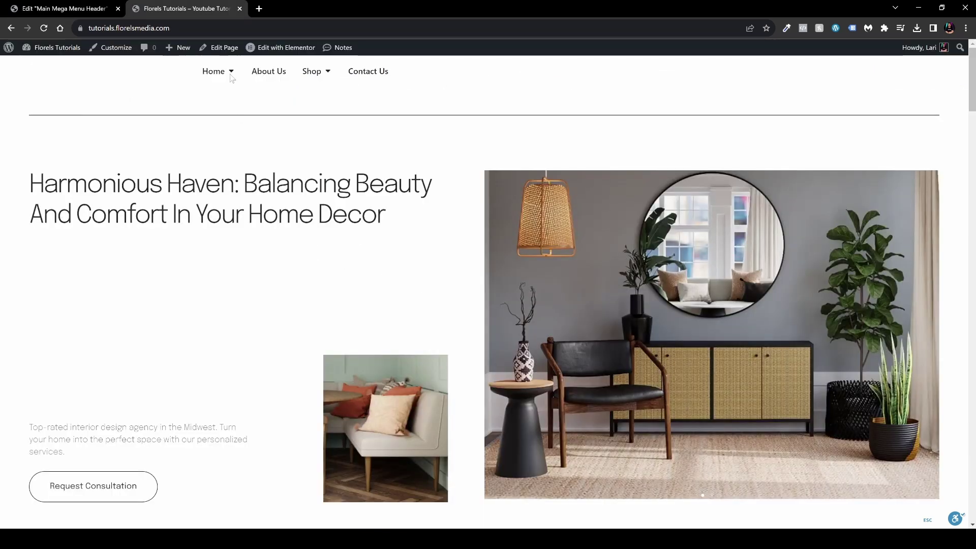
mouse_move(231, 77)
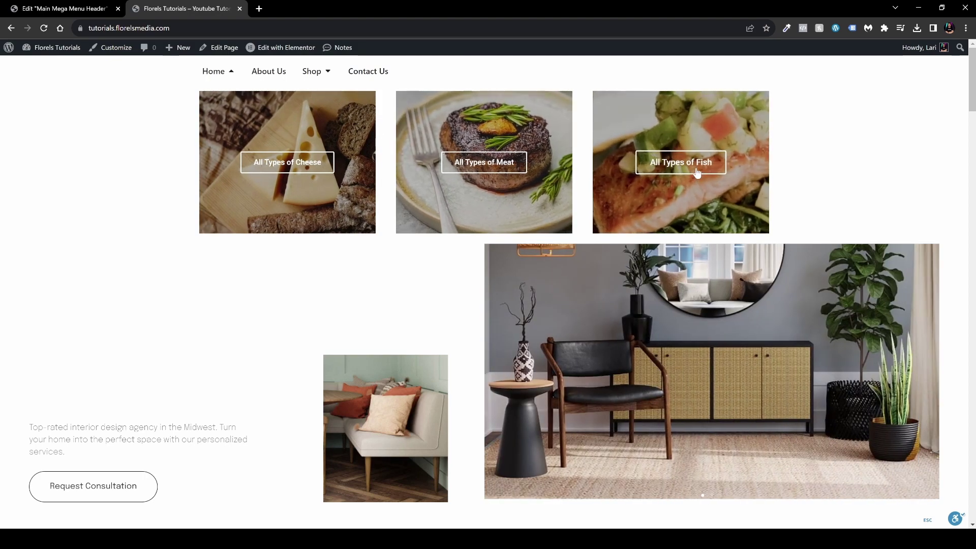
mouse_move(321, 74)
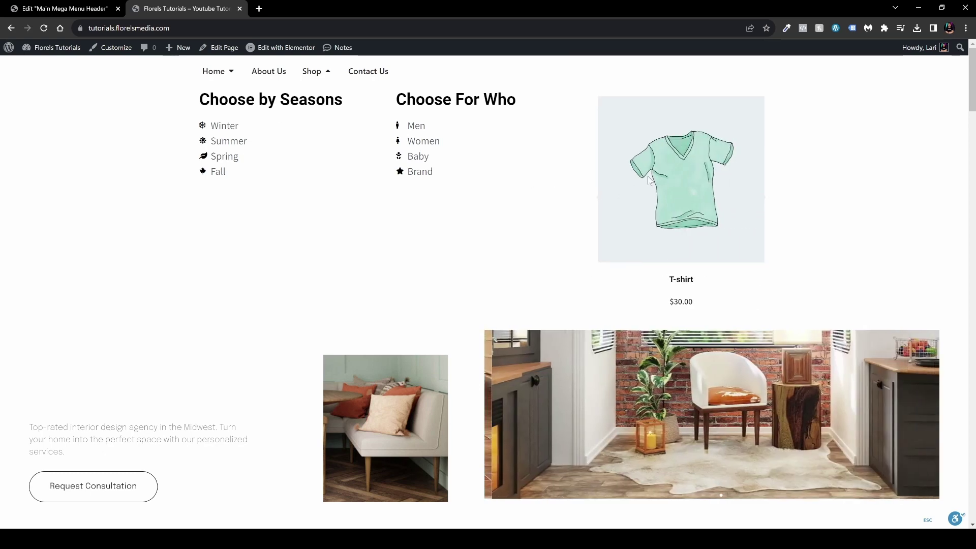
click(765, 198)
click(765, 199)
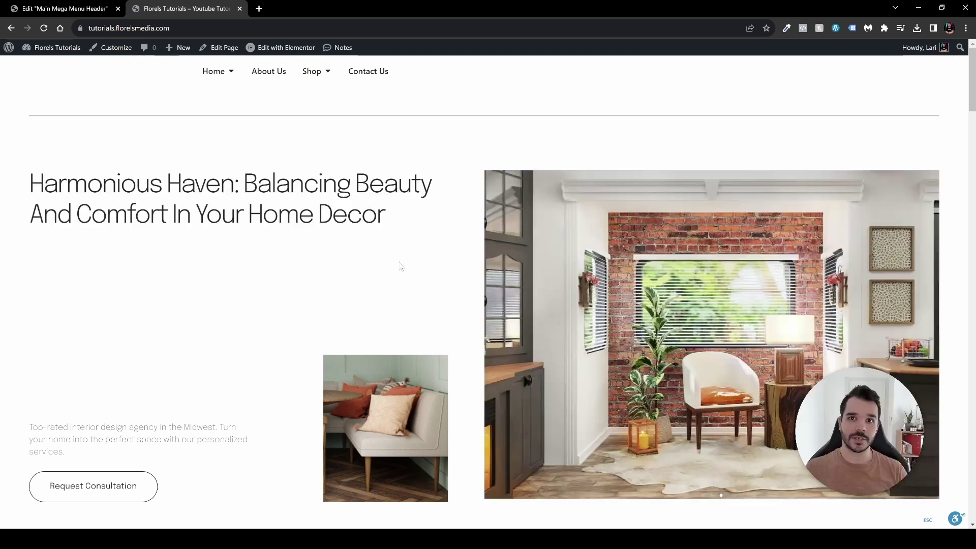